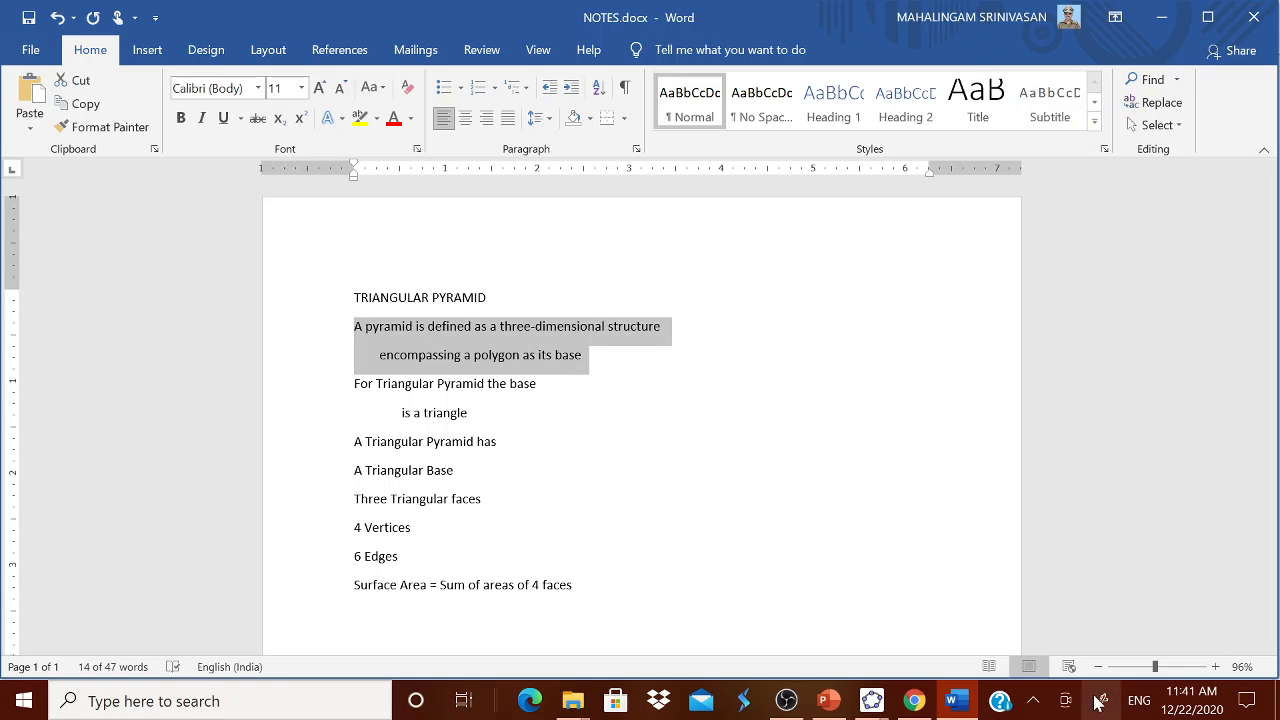
Step: Switch to the blank GeoGebra Classic 5 window and add the copied pyramid definition as text, placing it just under the title
mouse_move(884, 708)
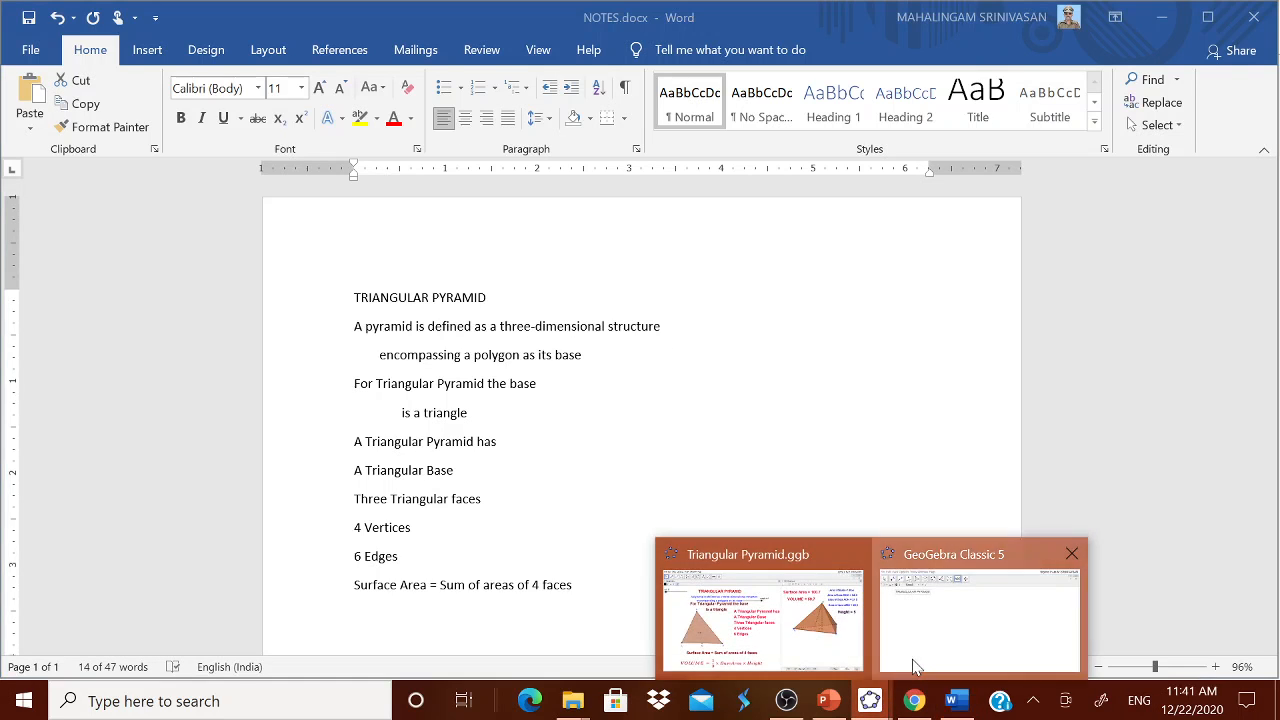
left_click(914, 671)
left_click(452, 227)
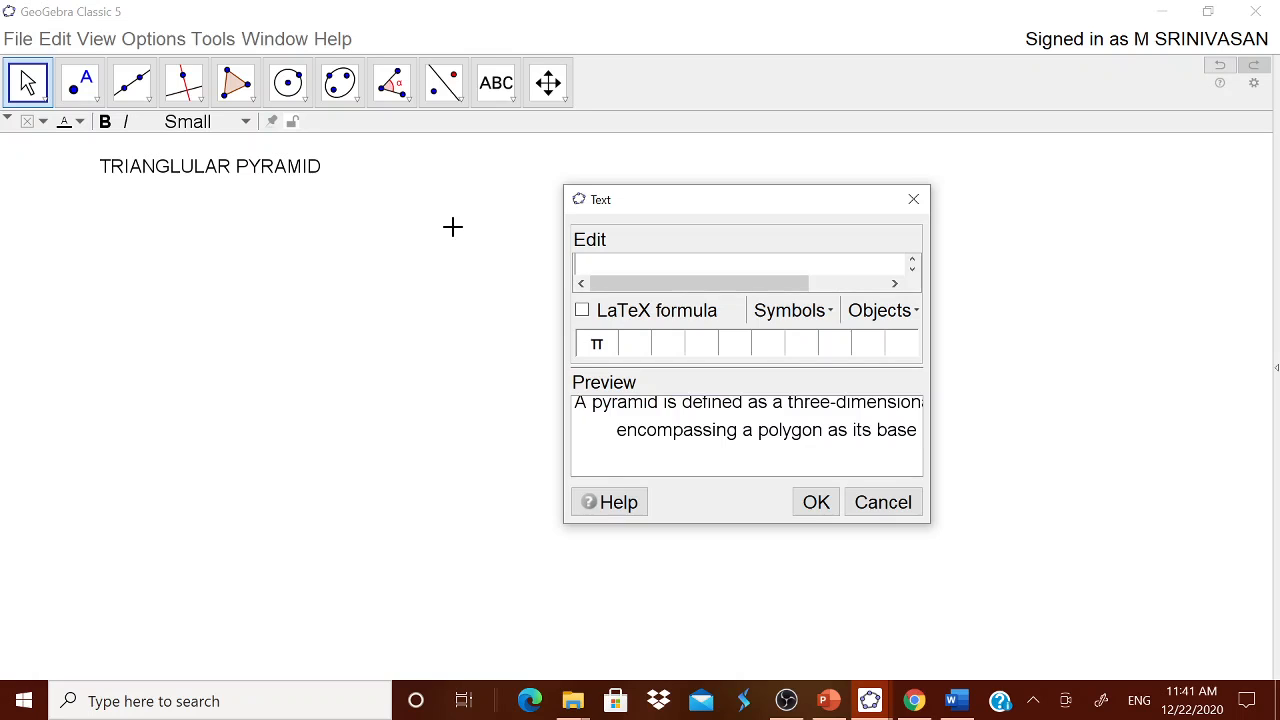
key("ctrl+v")
left_click(818, 502)
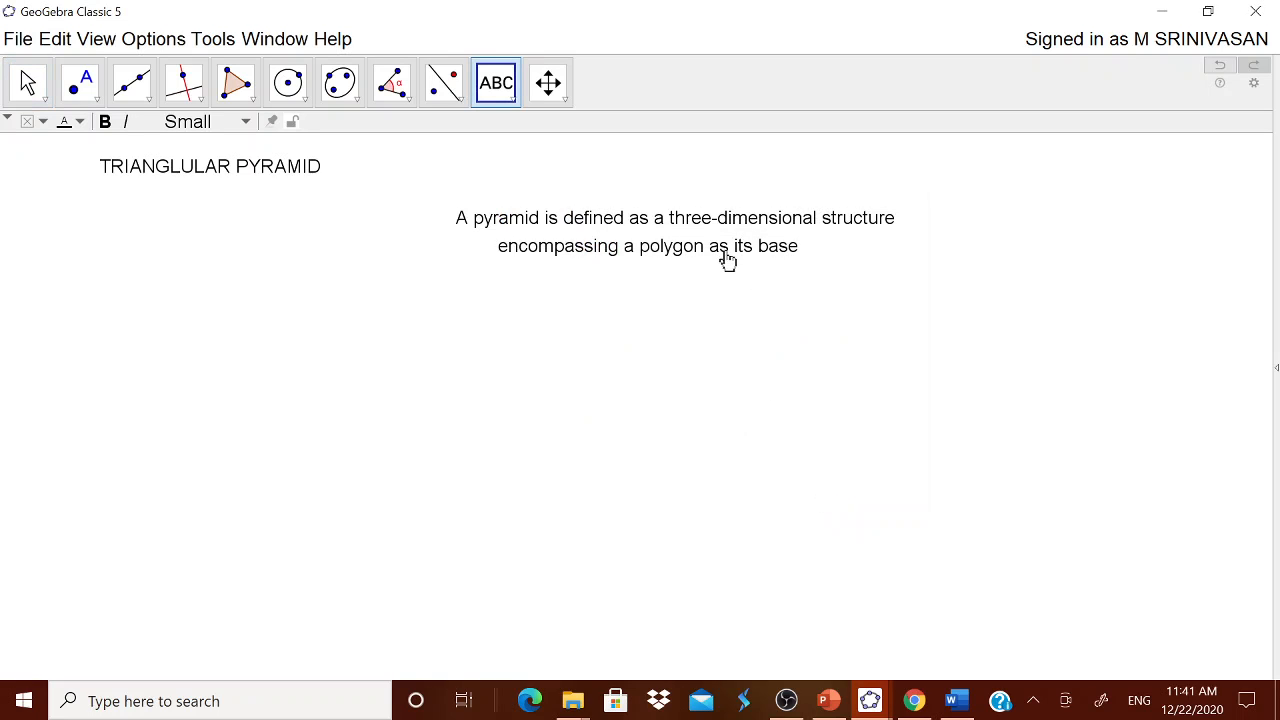
left_click_drag(723, 259, 306, 232)
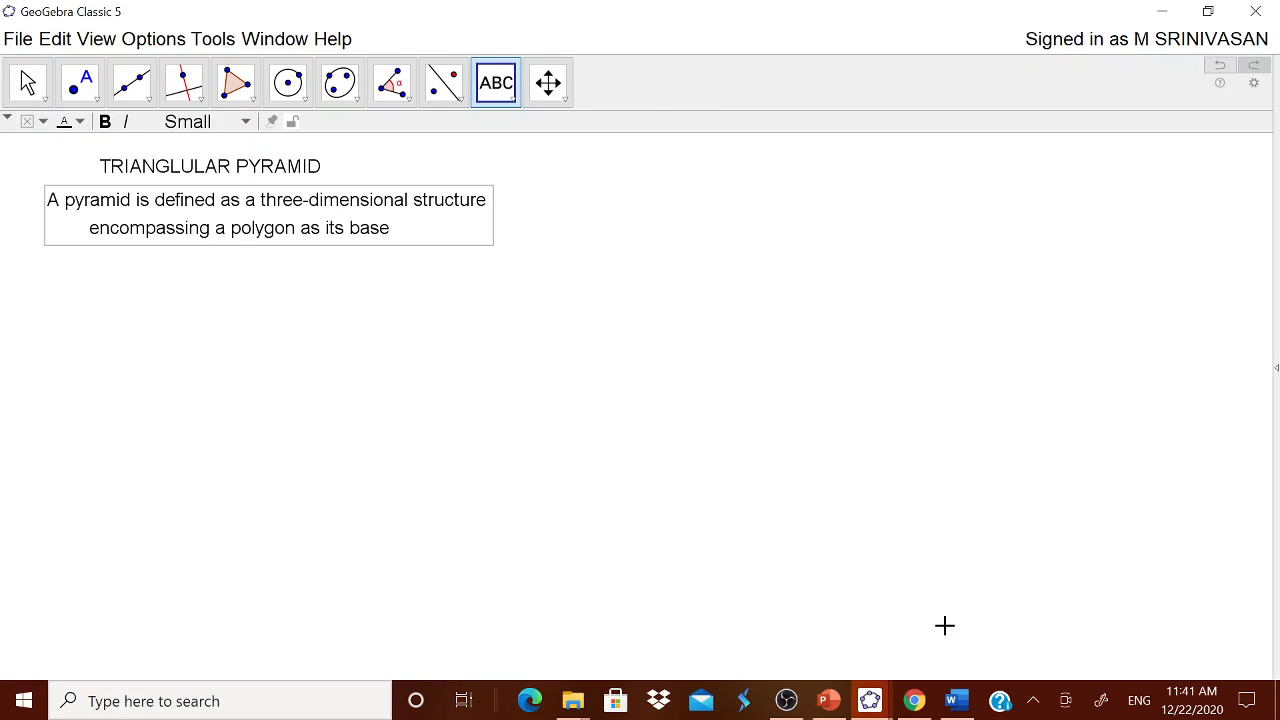
Step: Copy "For Triangular Pyramid the base is a triangle" from the Word notes and add it as GeoGebra text below the definition
left_click(957, 701)
left_click_drag(354, 384, 500, 415)
key("ctrl+c")
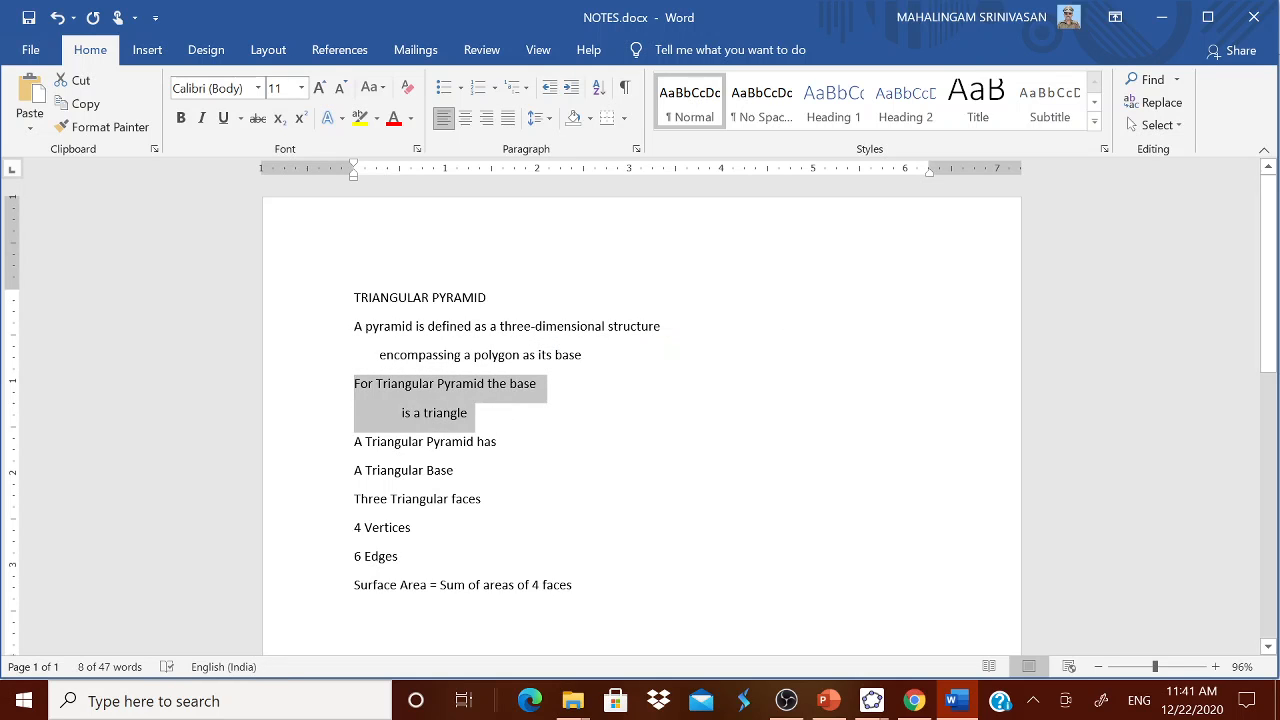
mouse_move(870, 701)
left_click(815, 615)
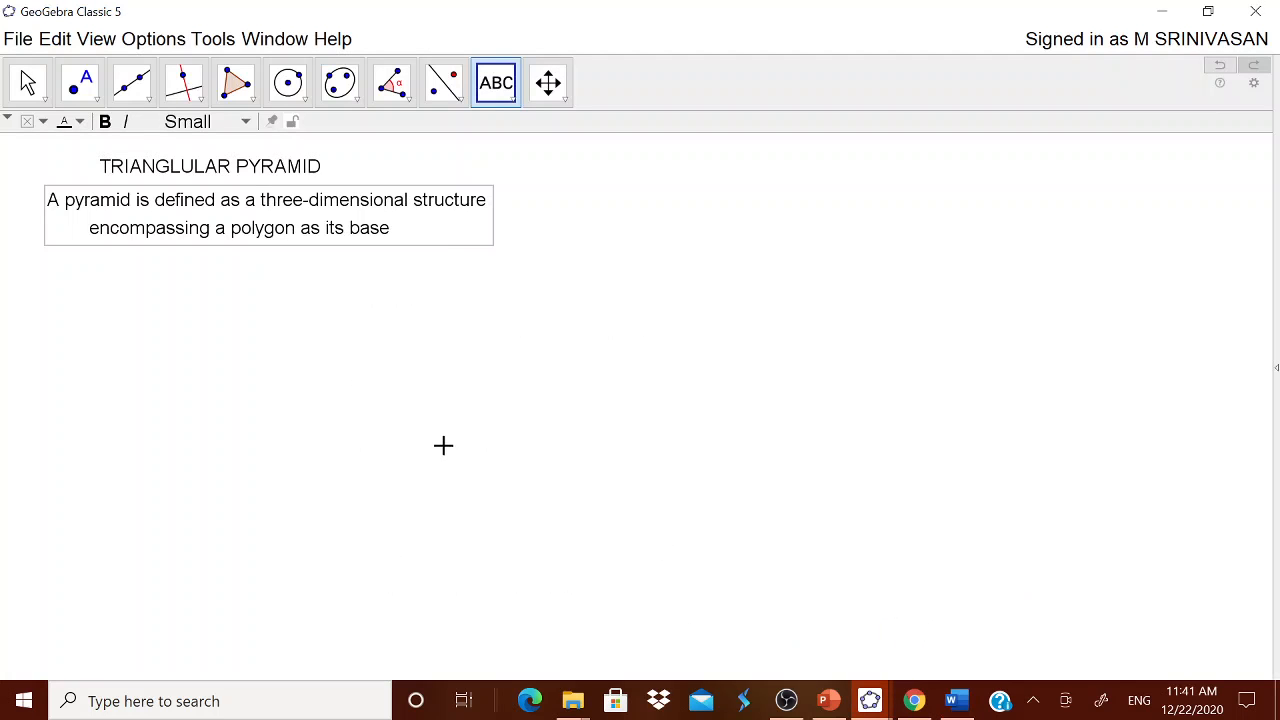
left_click(464, 356)
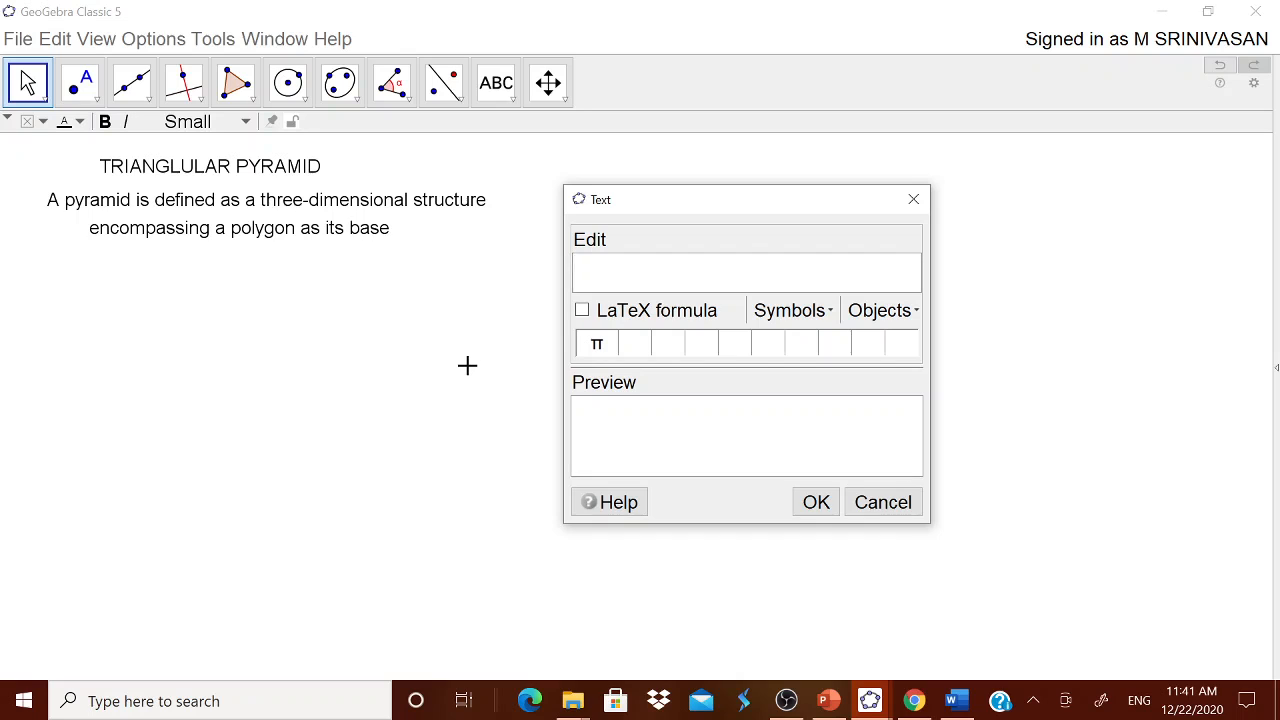
key("ctrl+v")
left_click(816, 502)
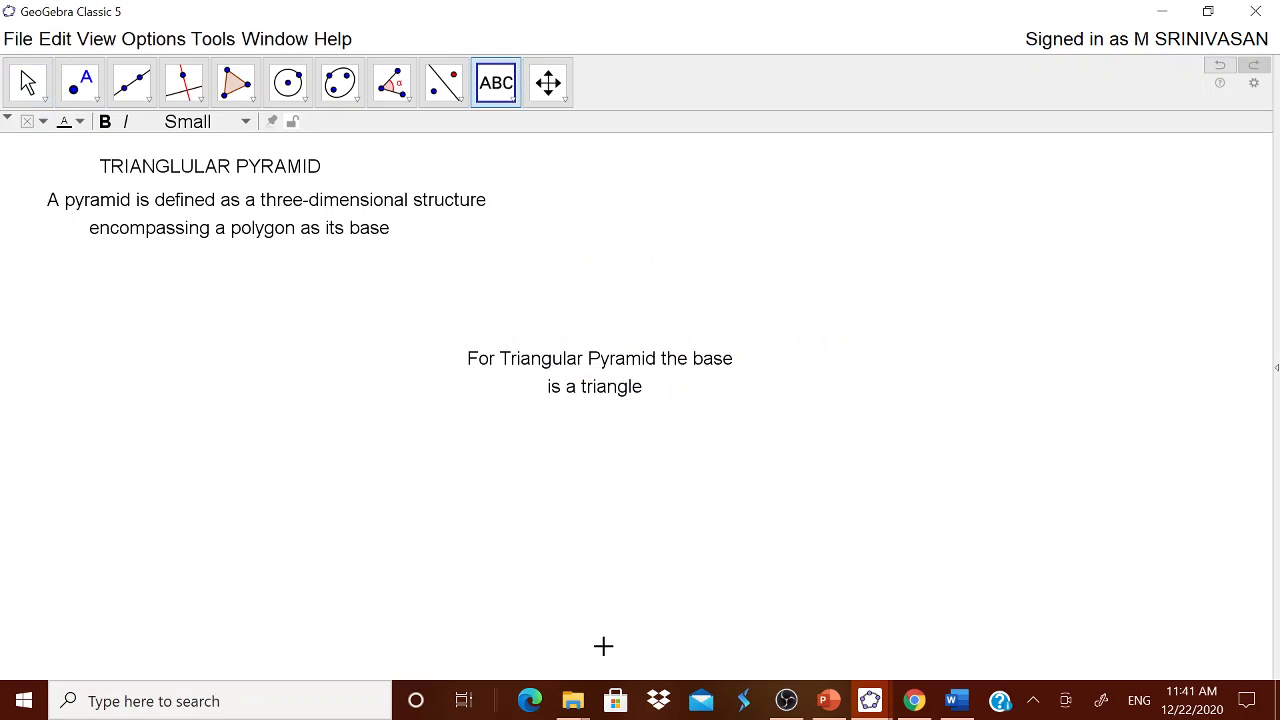
left_click_drag(591, 390, 217, 300)
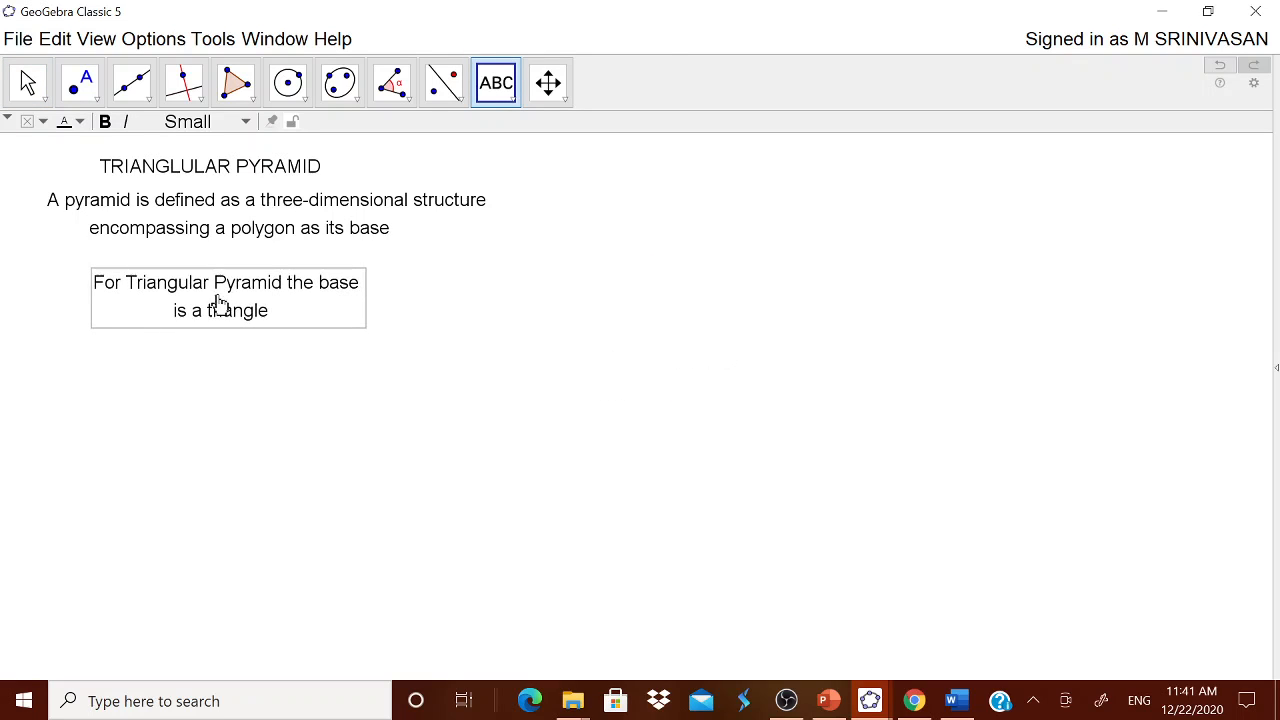
right_click(363, 637)
left_click(629, 643)
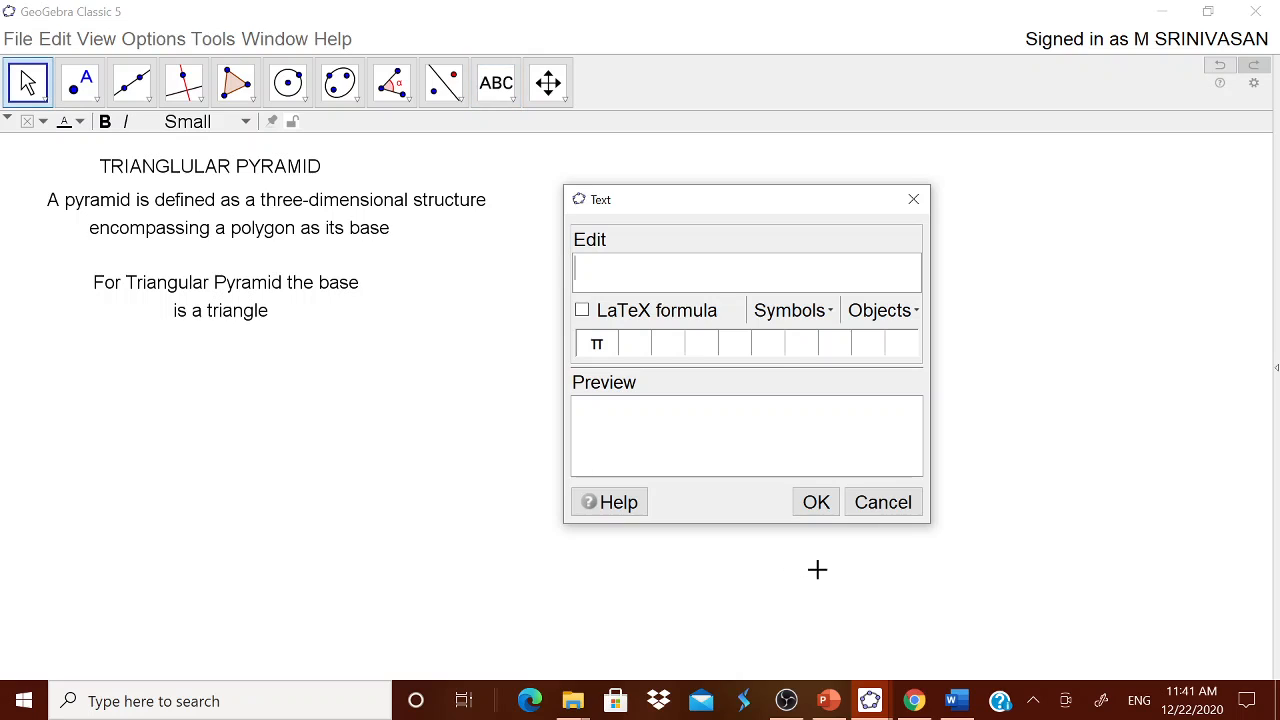
left_click(982, 547)
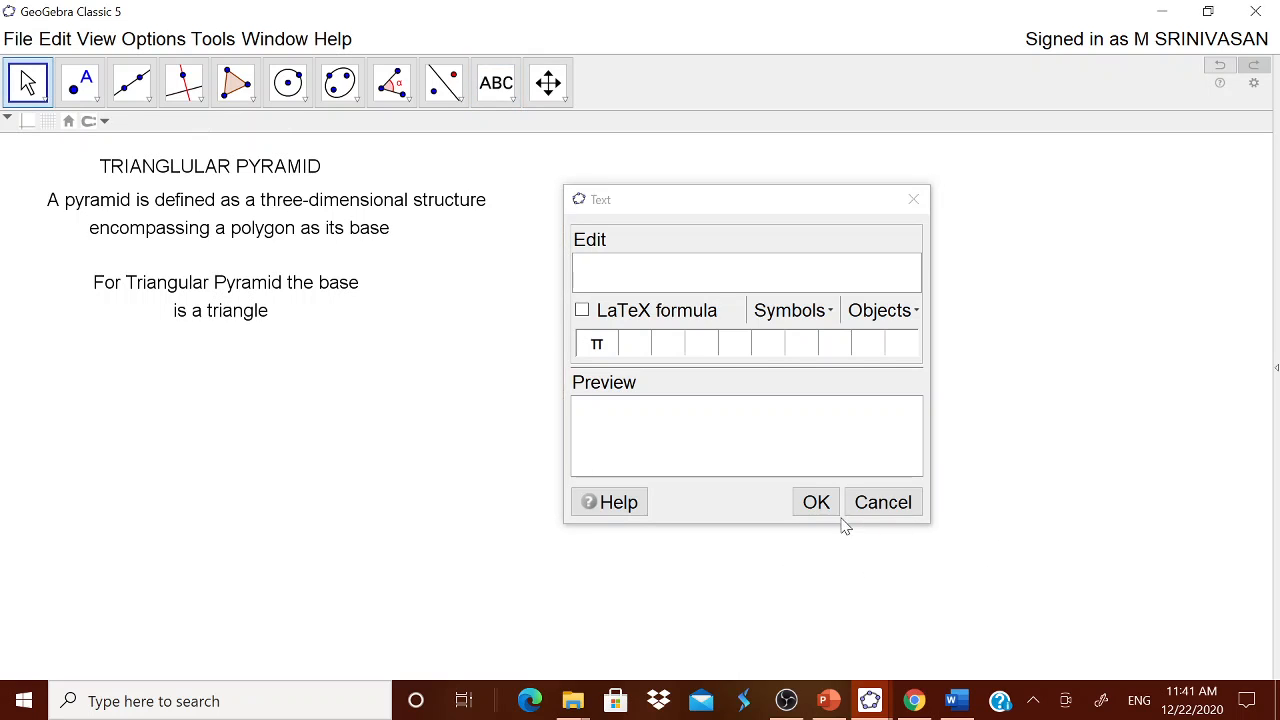
left_click(878, 503)
Step: Show the navigation bar in the Graphics view and step through the construction from its first step to its last
right_click(958, 506)
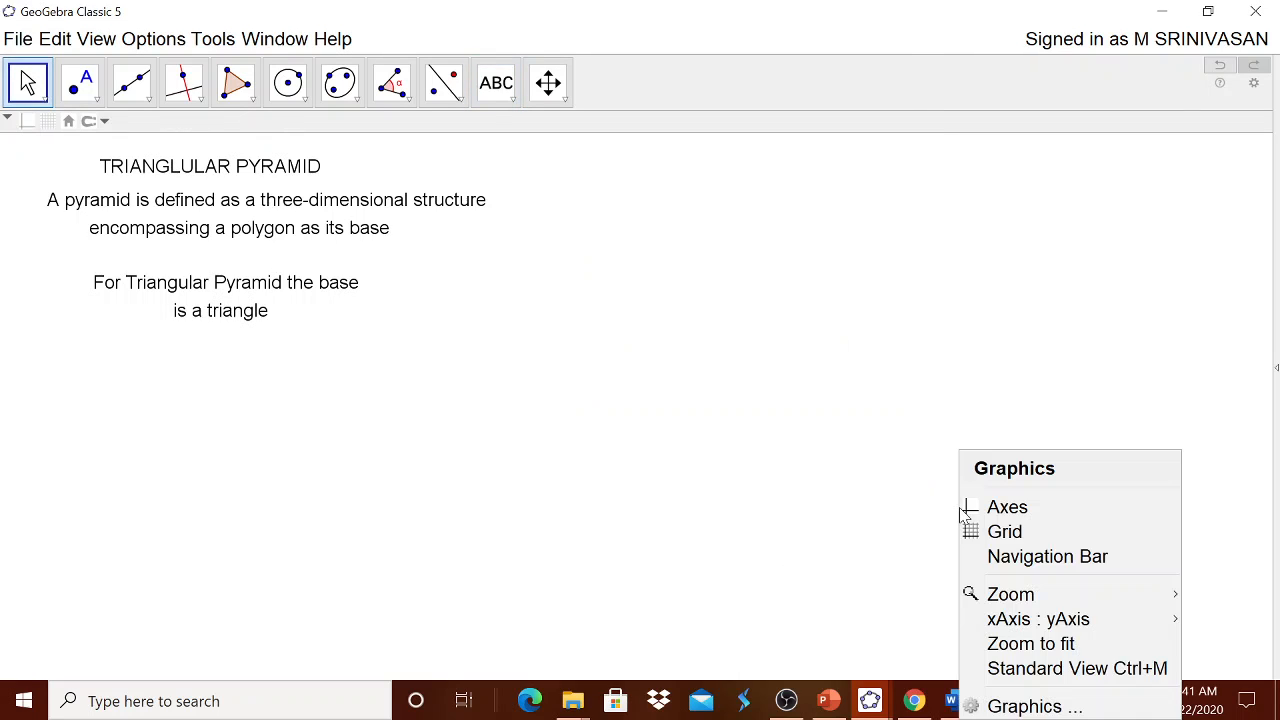
left_click(984, 558)
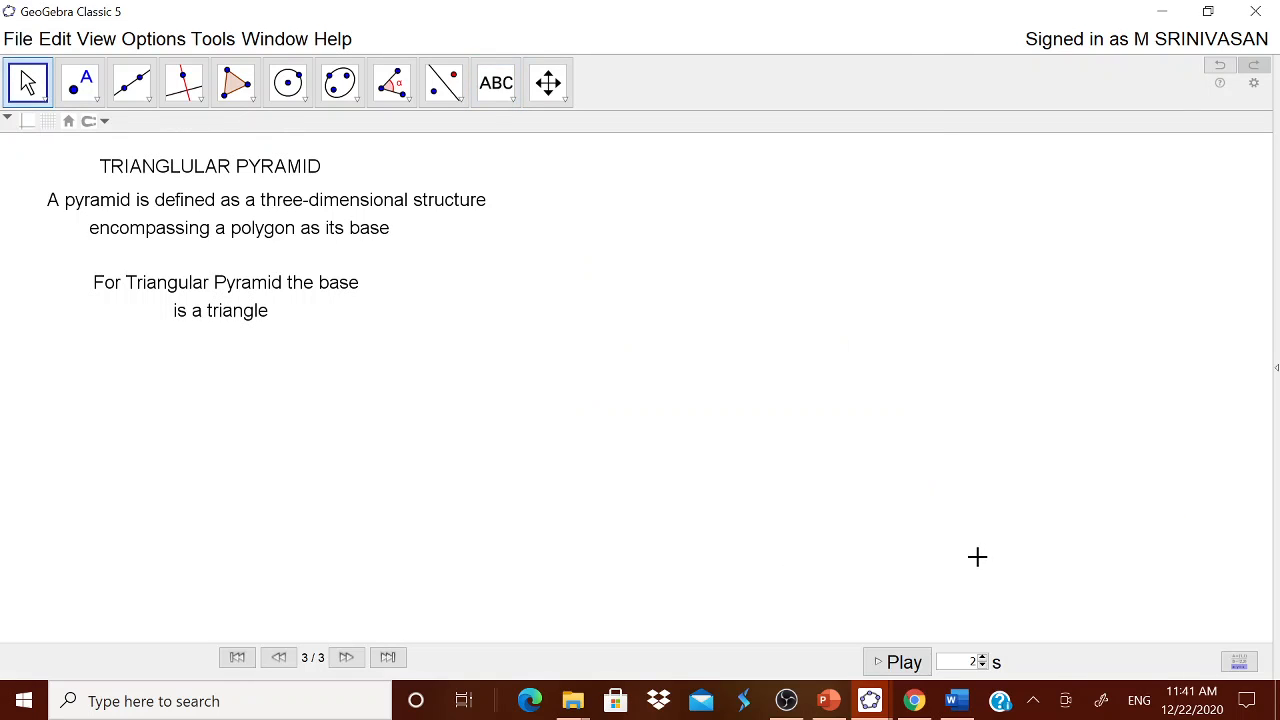
left_click(237, 657)
left_click(346, 657)
left_click(346, 657)
Step: Draw a triangle ABC with the Polygon tool below the base text, with A as the apex and BC as the lower side
left_click(236, 85)
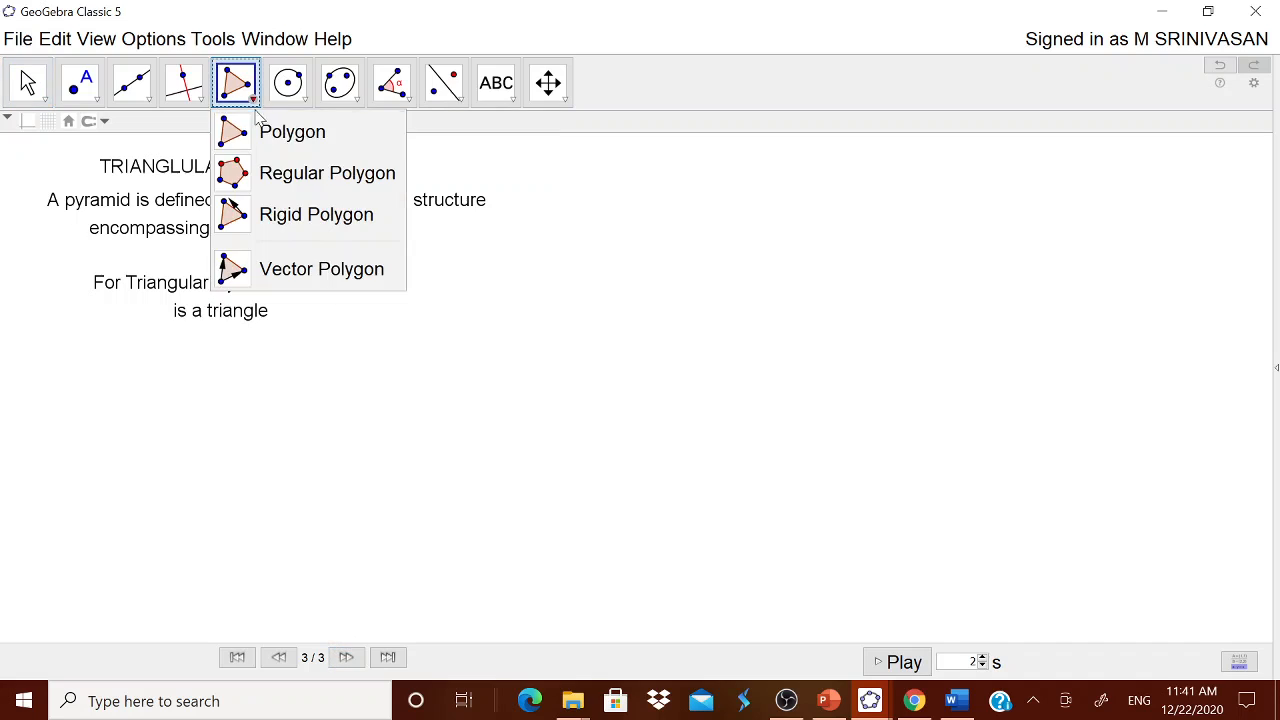
left_click(258, 131)
left_click(221, 396)
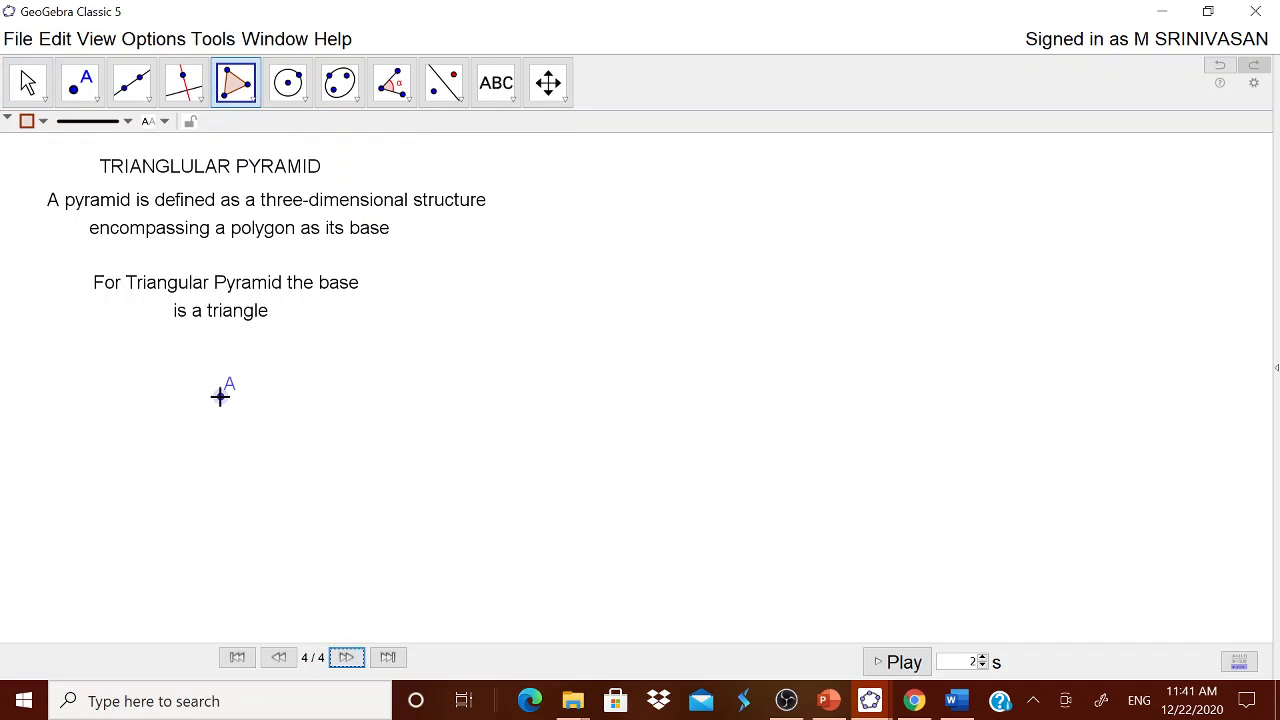
left_click(99, 563)
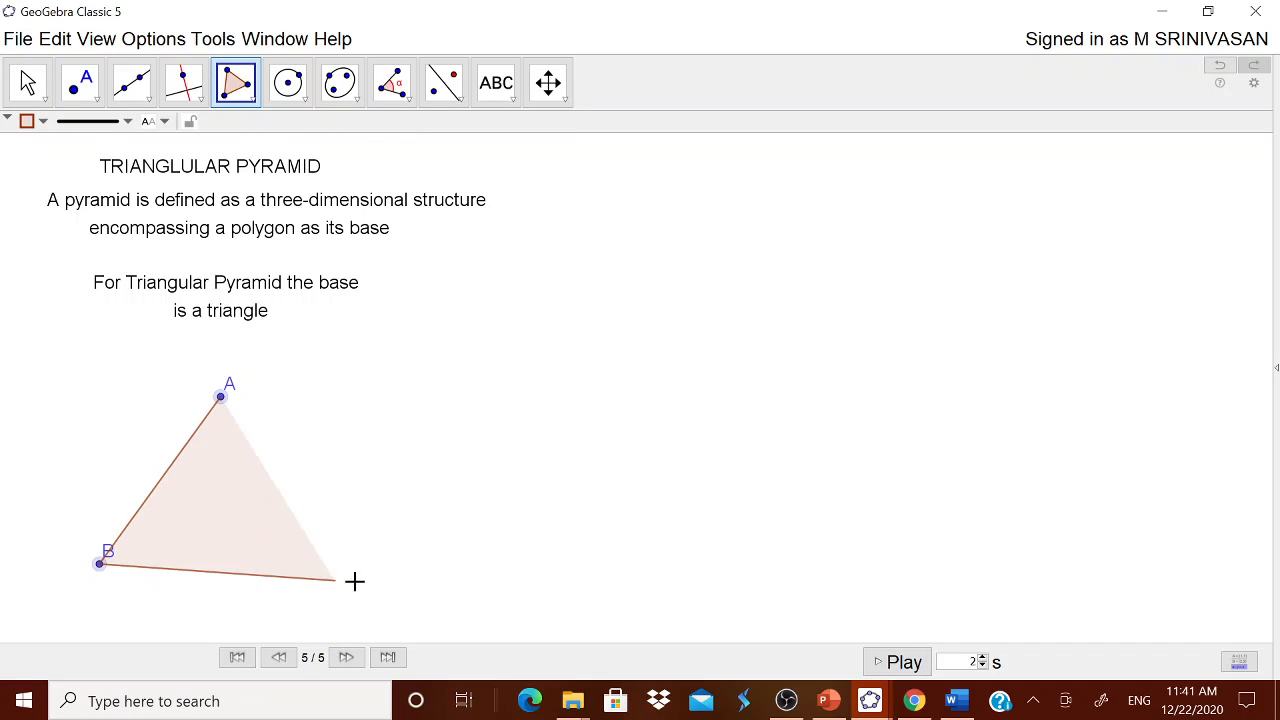
left_click(388, 576)
left_click(221, 397)
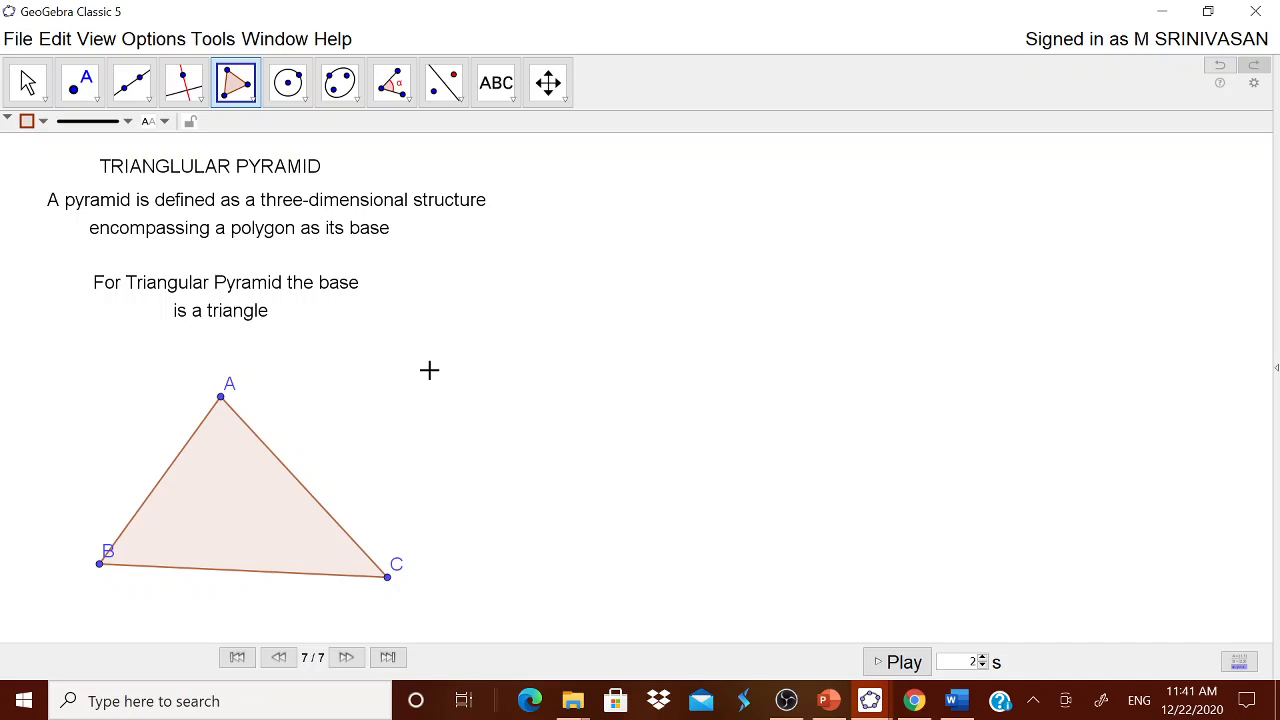
key("Escape")
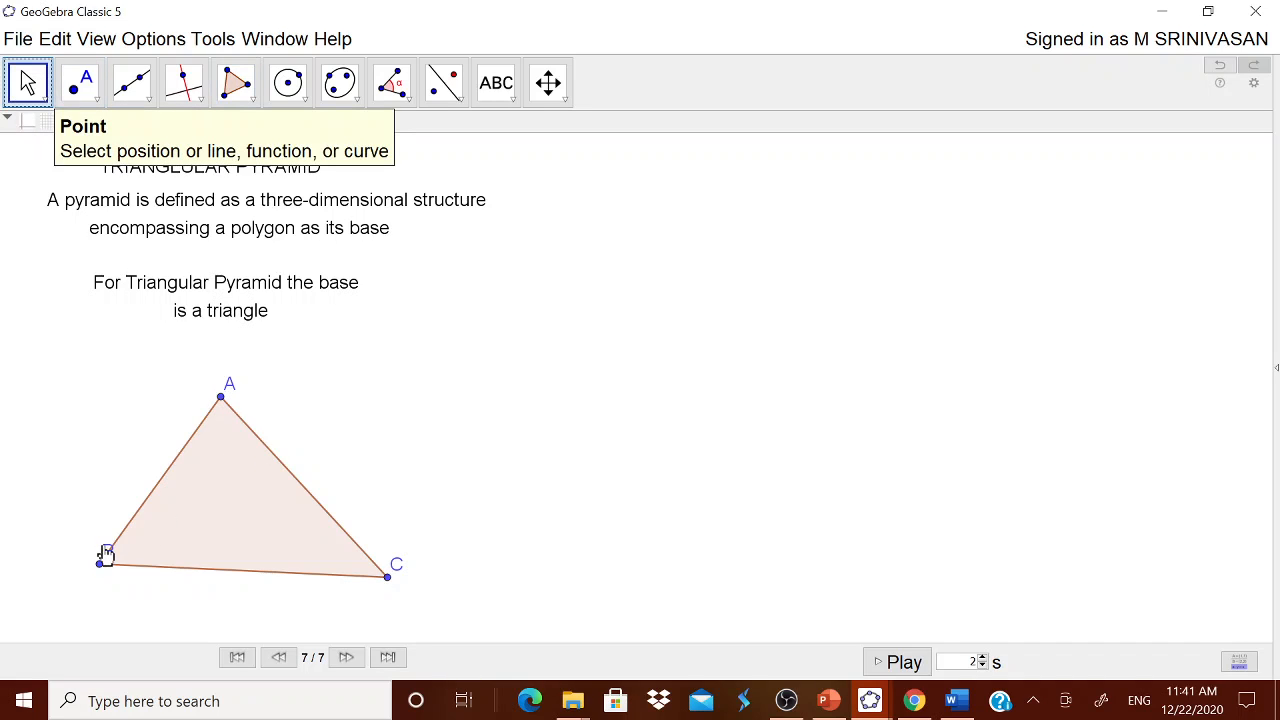
Step: Move the labels of A and B outside the triangle and shift vertex C inward to make the triangle more symmetric
left_click_drag(89, 566, 72, 584)
left_click_drag(232, 396, 214, 379)
left_click_drag(387, 580, 343, 571)
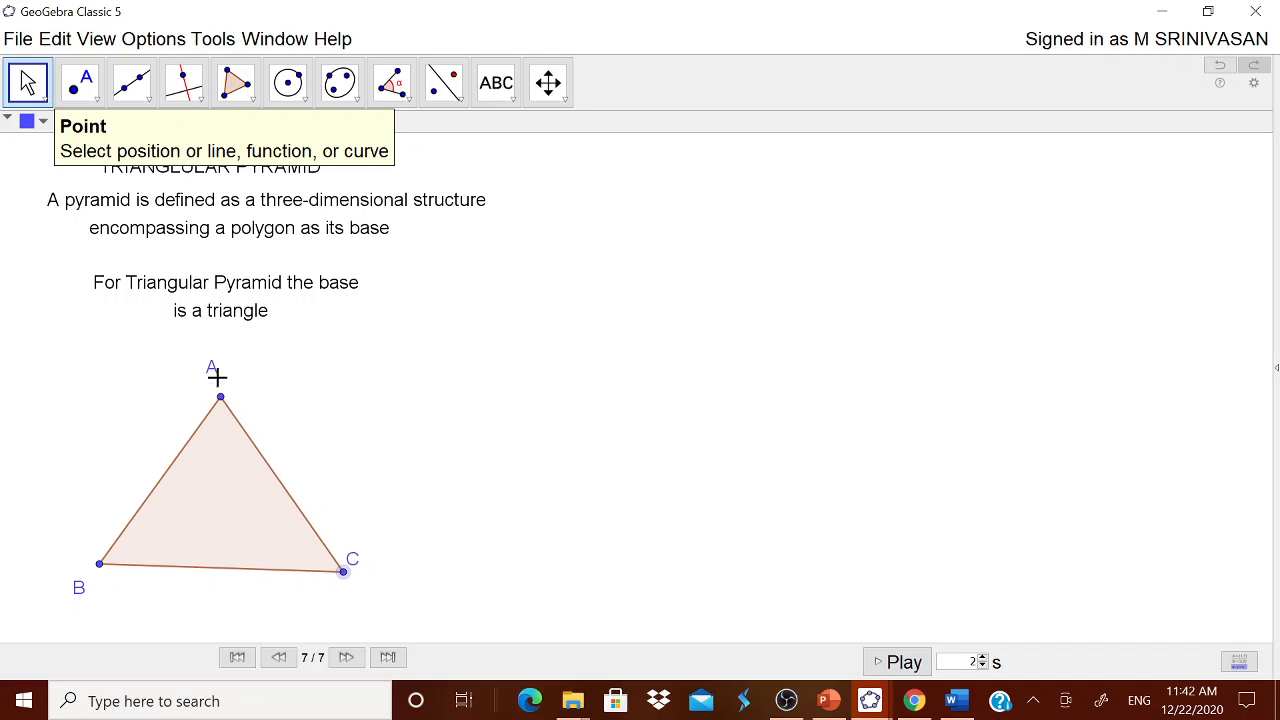
left_click_drag(212, 372, 213, 383)
Step: Create an integer slider named height with minimum 1, maximum 10 and increment 1, beside the triangle in the Graphics view
left_click(509, 106)
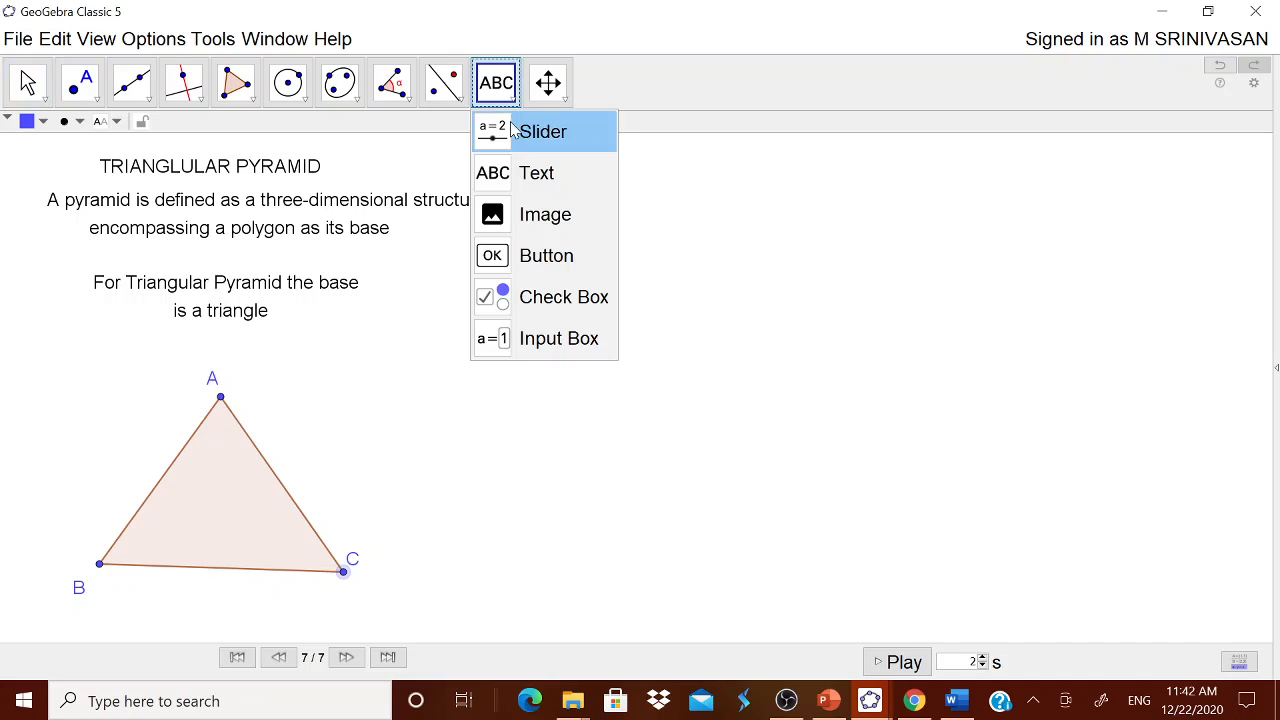
left_click(520, 129)
left_click(454, 374)
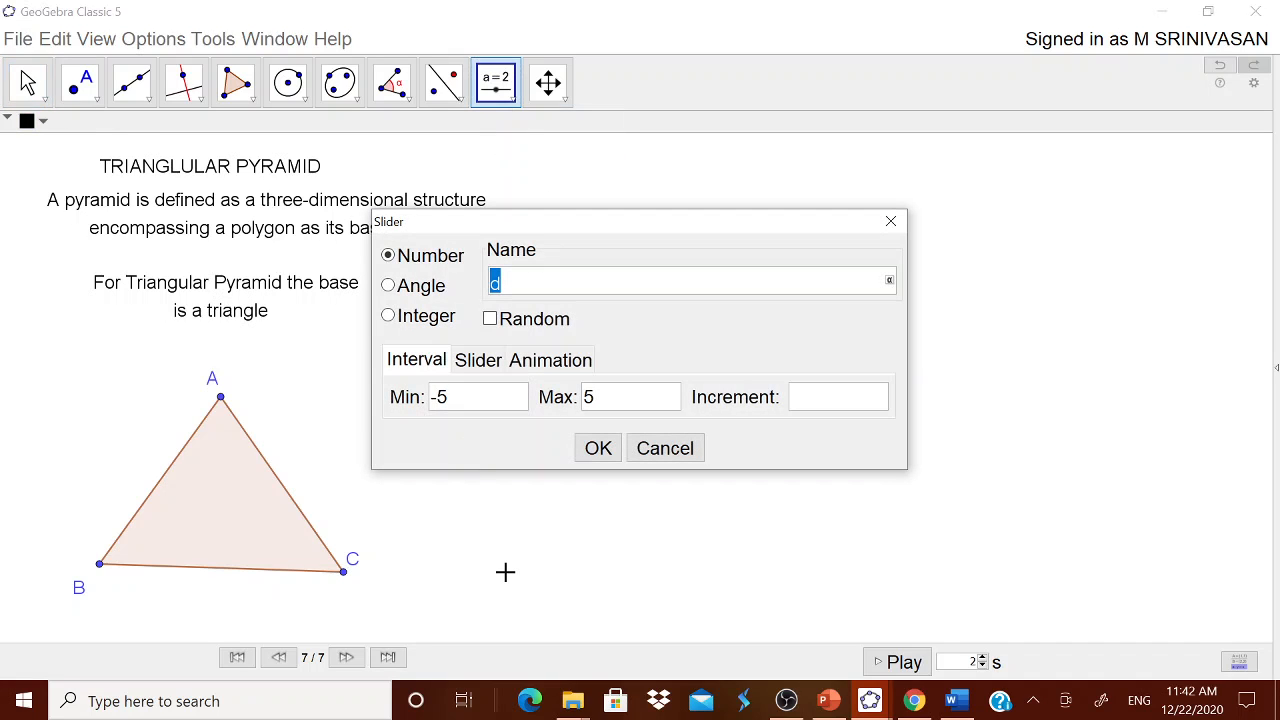
left_click(418, 330)
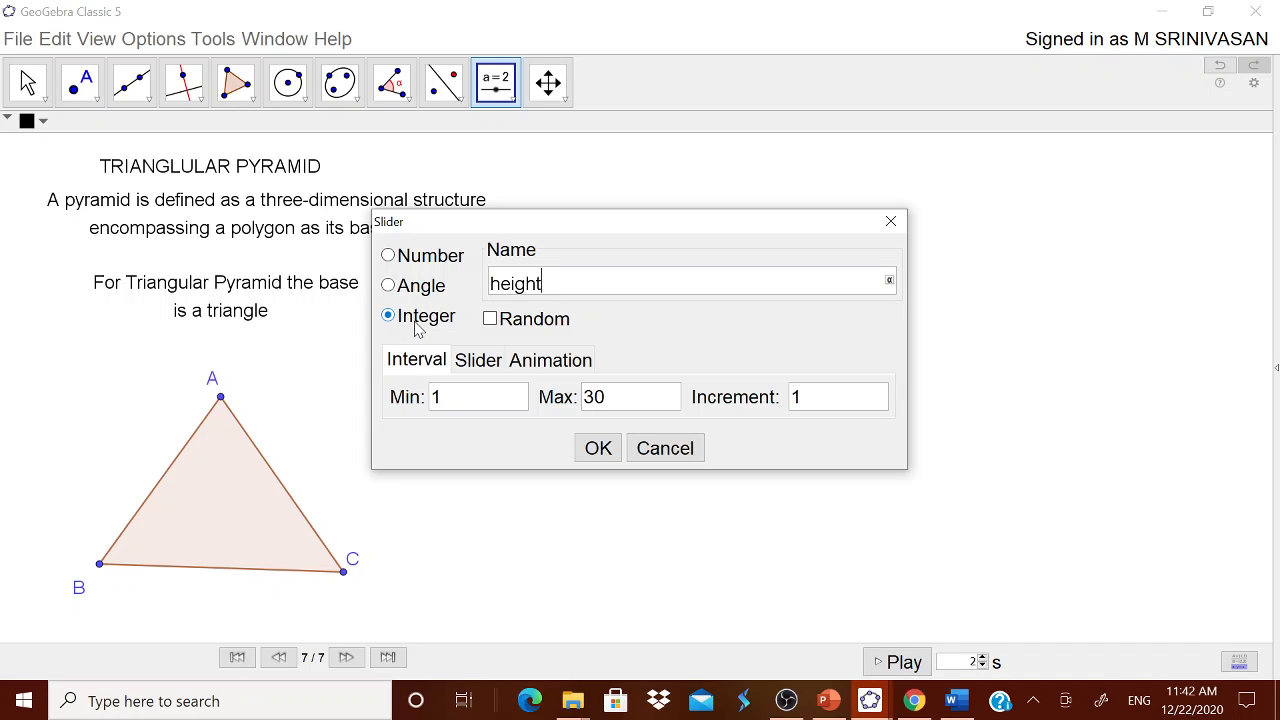
double_click(592, 399)
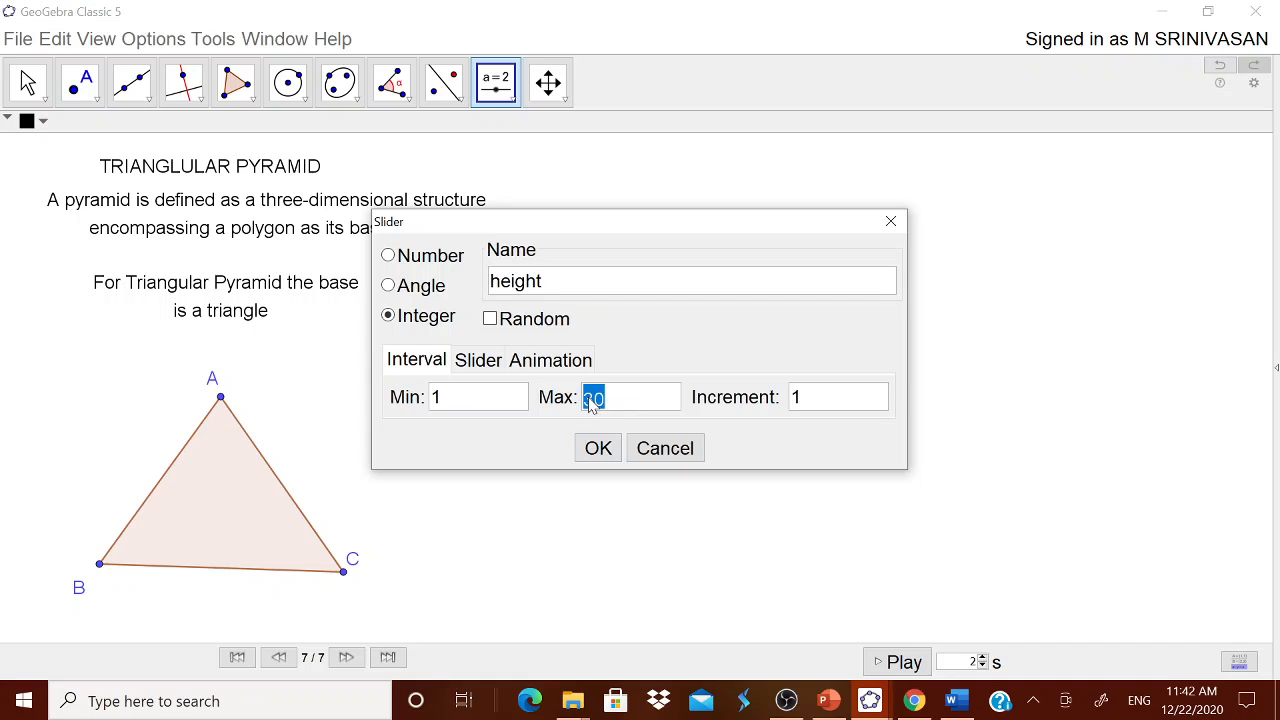
type("10")
left_click(597, 449)
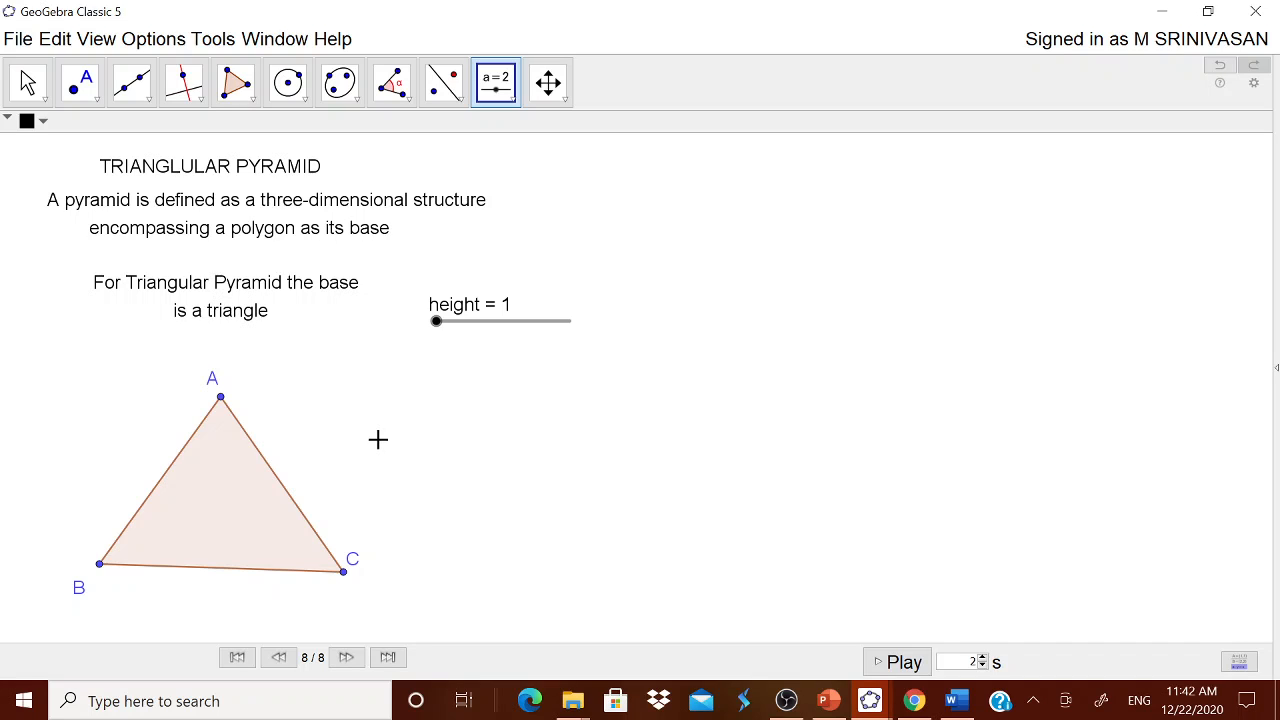
Step: Open the 3D Graphics view beside the Graphics view and widen it to nearly half of the window
left_click(105, 42)
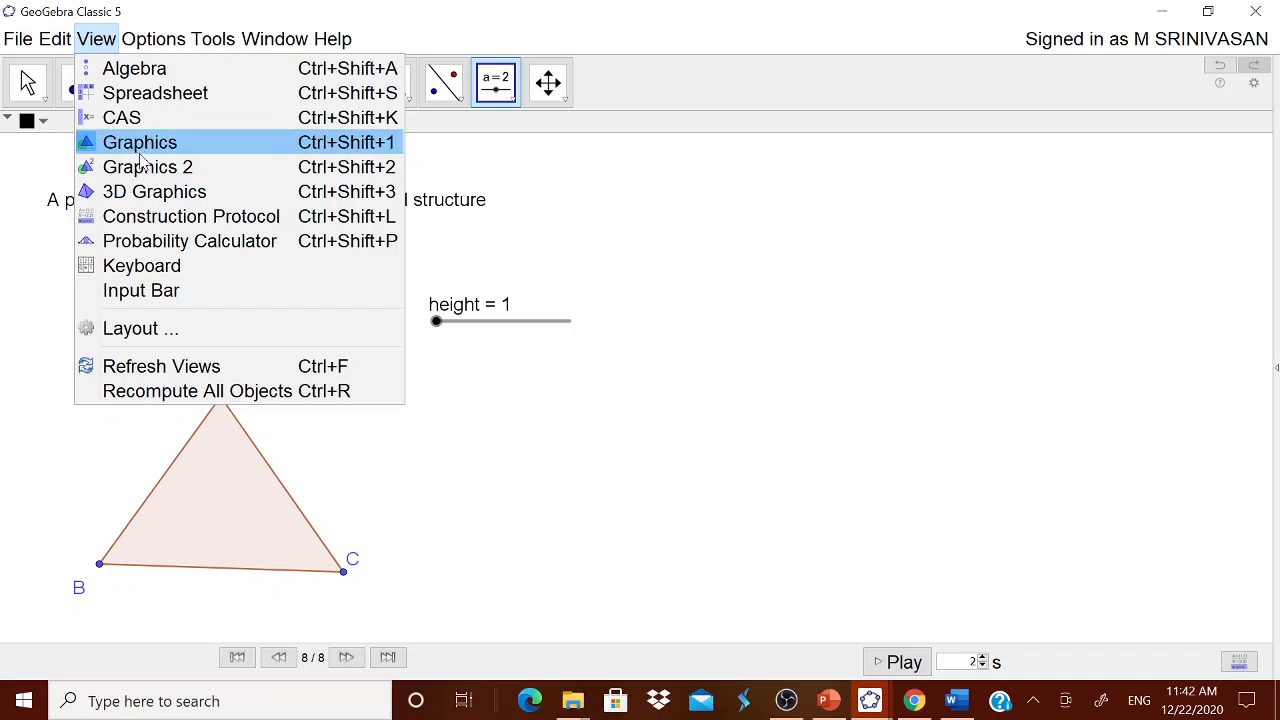
left_click(160, 201)
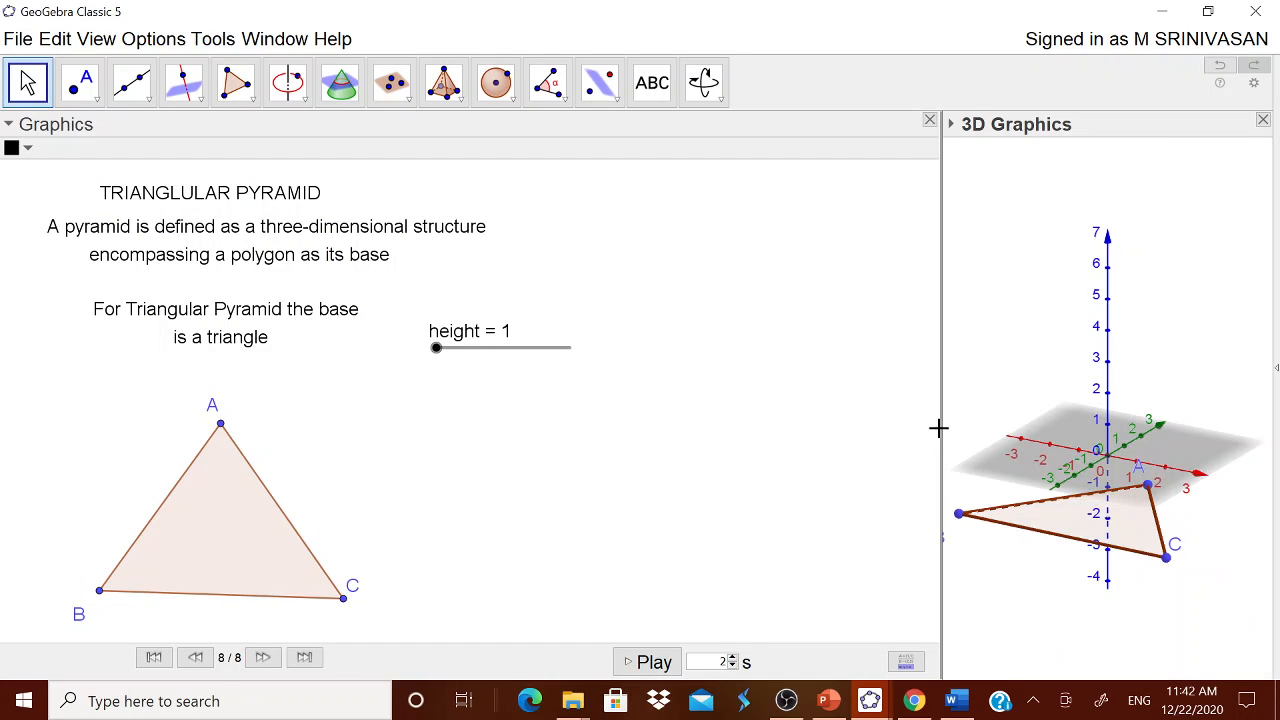
left_click_drag(939, 420, 682, 428)
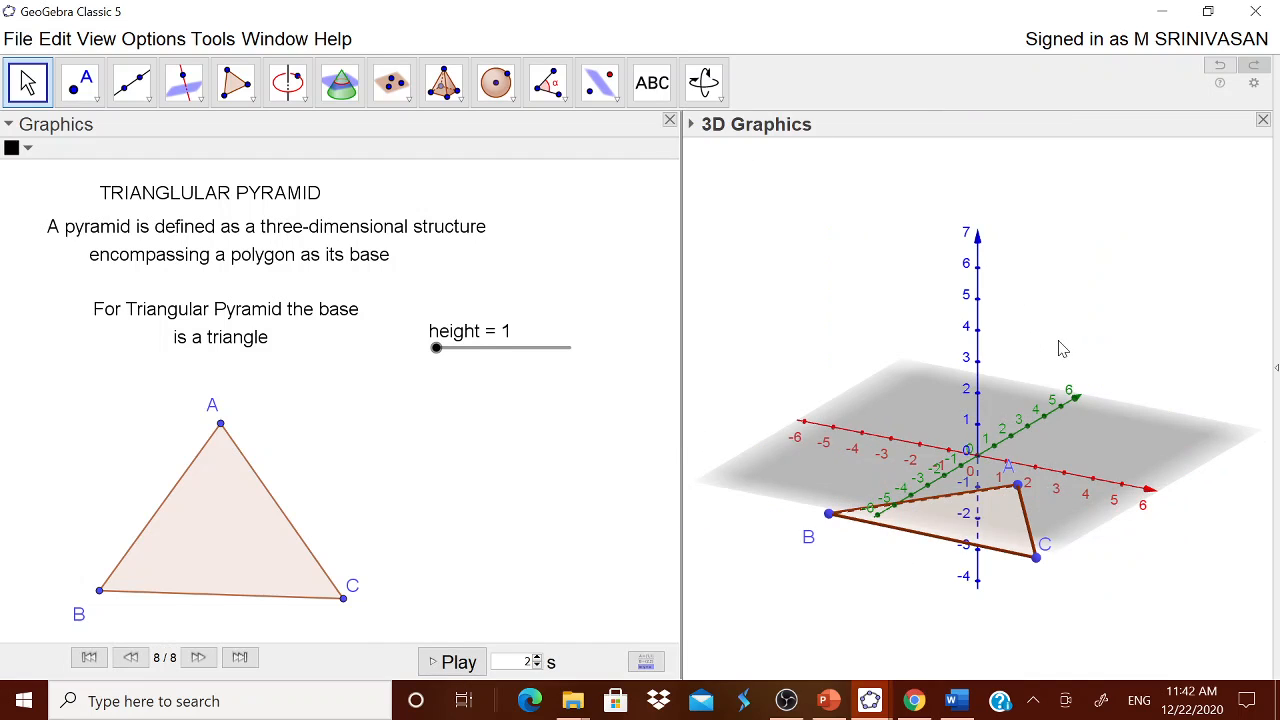
left_click(512, 424)
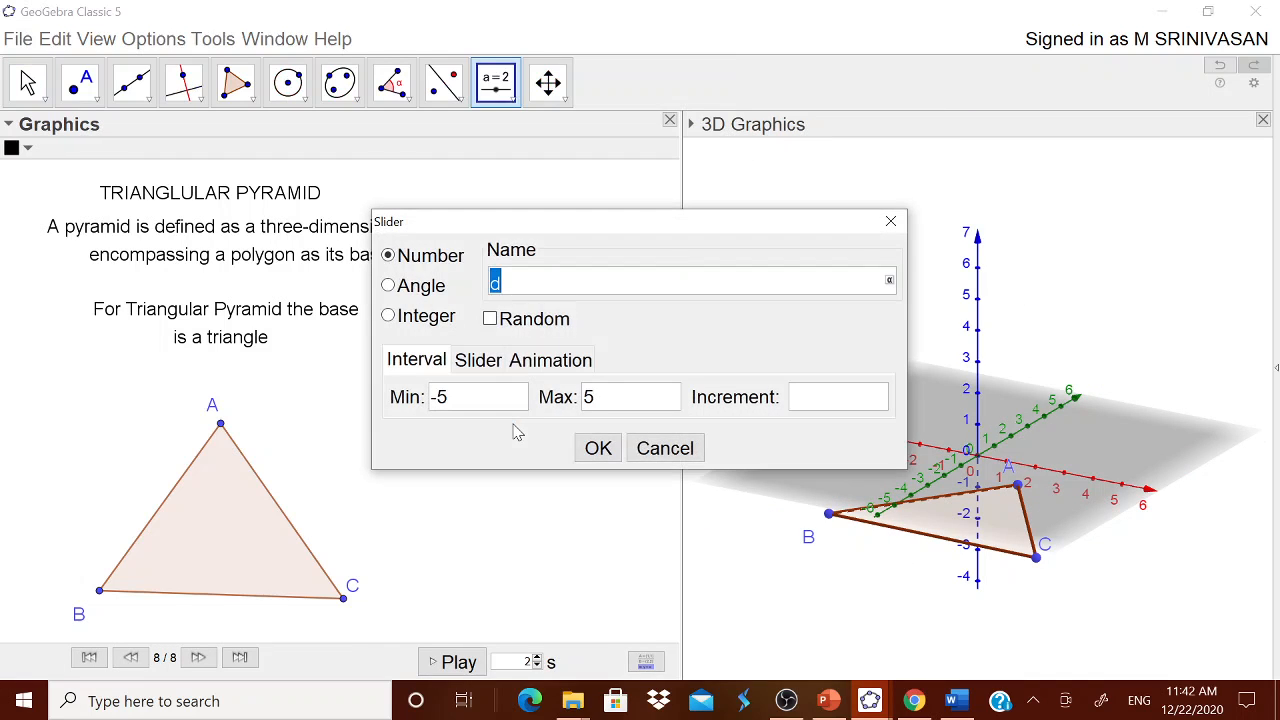
left_click(662, 446)
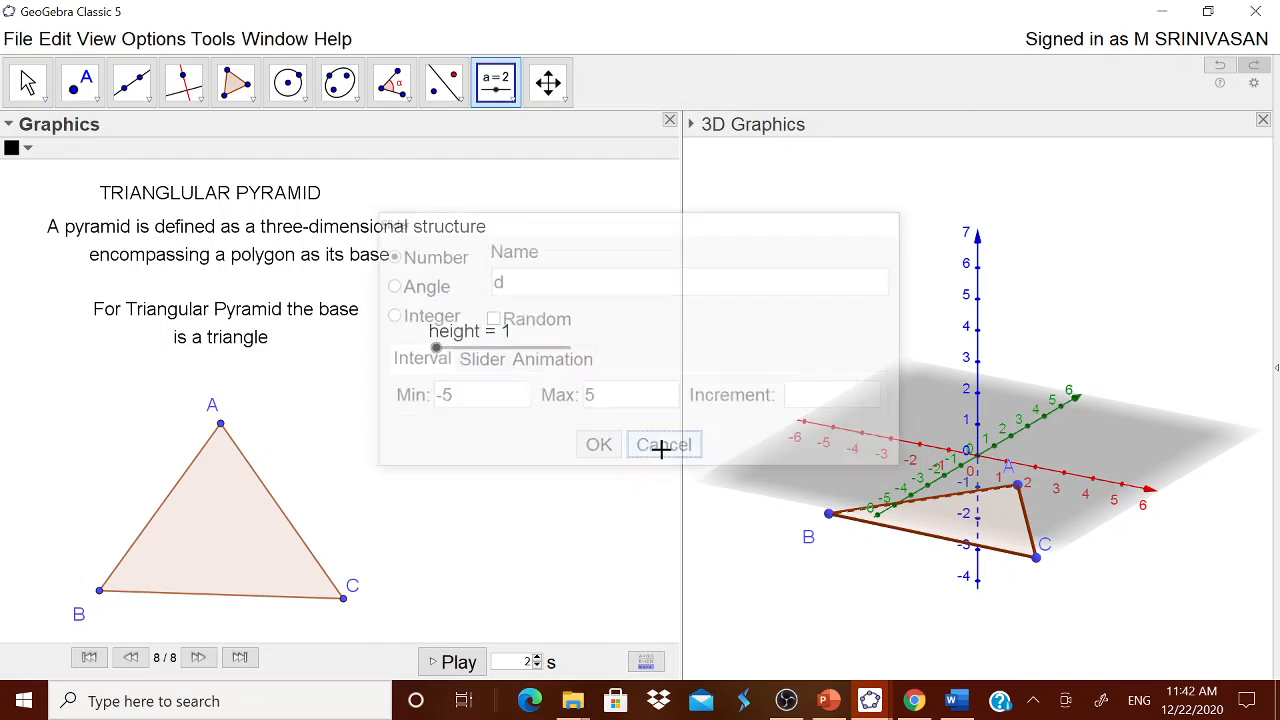
left_click(27, 82)
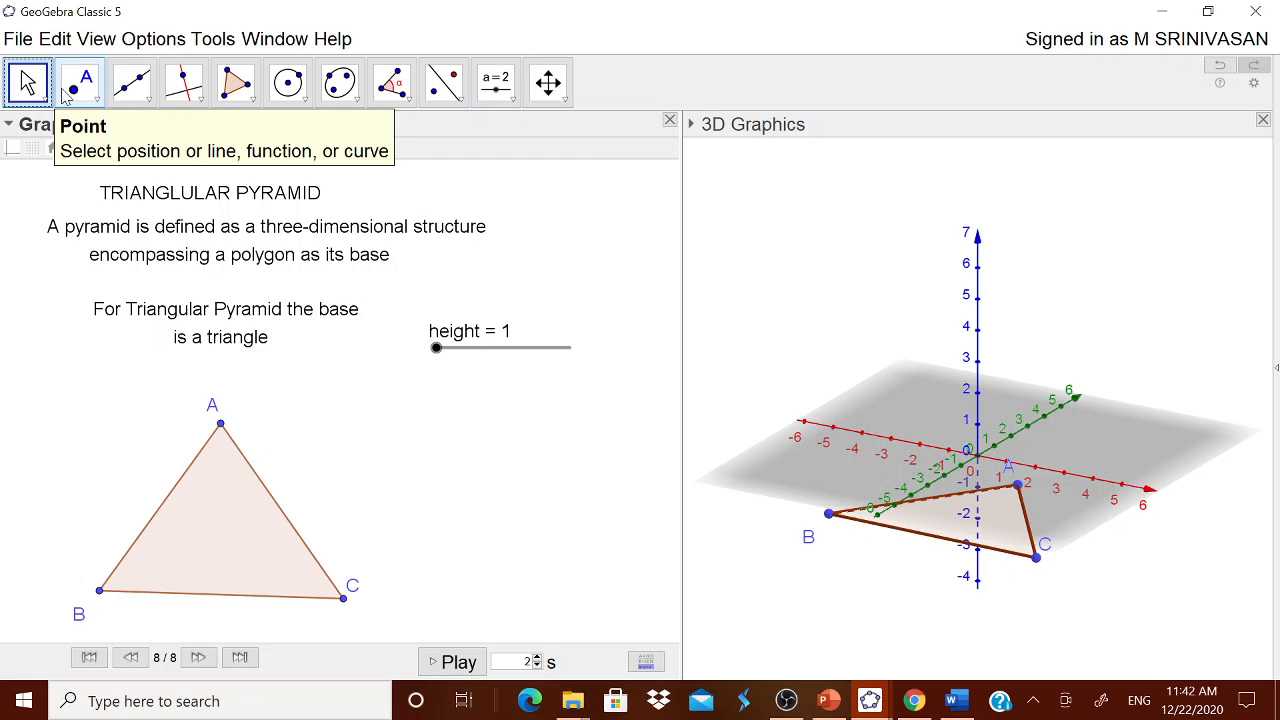
Step: Widen the 3D Graphics view a little more by shifting its border with the Graphics view
left_click(881, 287)
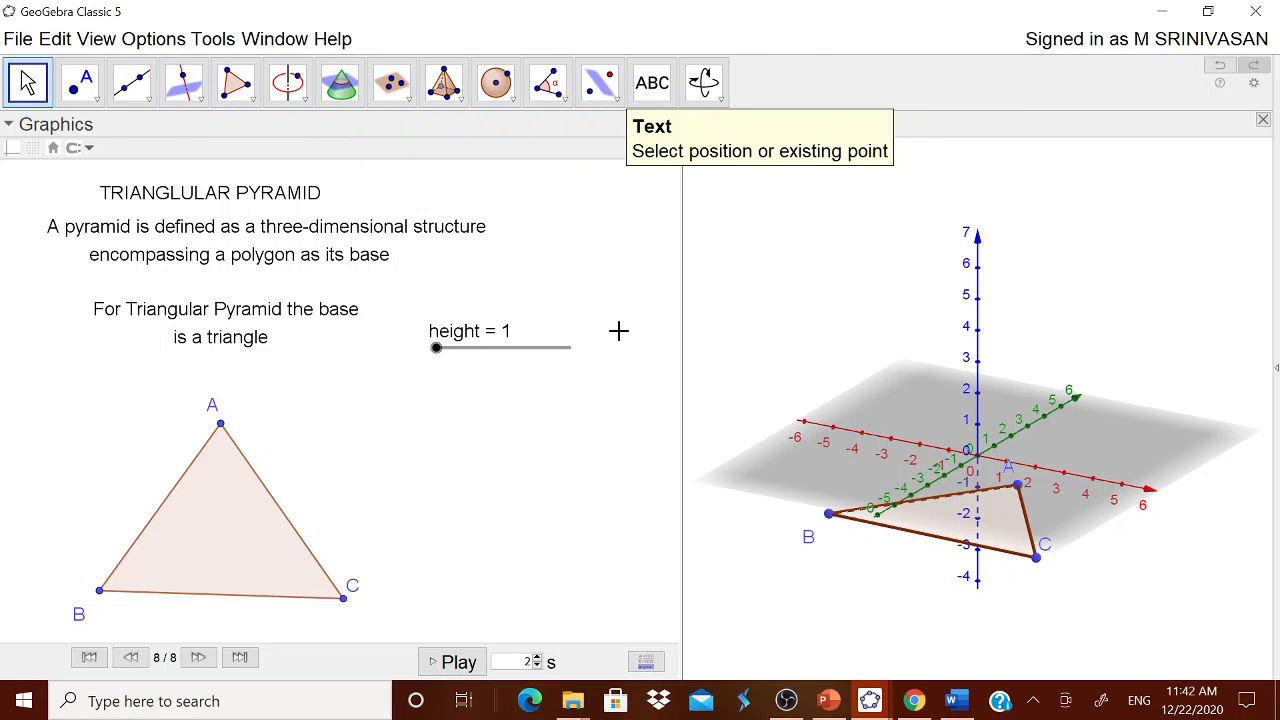
left_click(618, 338)
left_click(755, 318)
left_click_drag(680, 376, 628, 376)
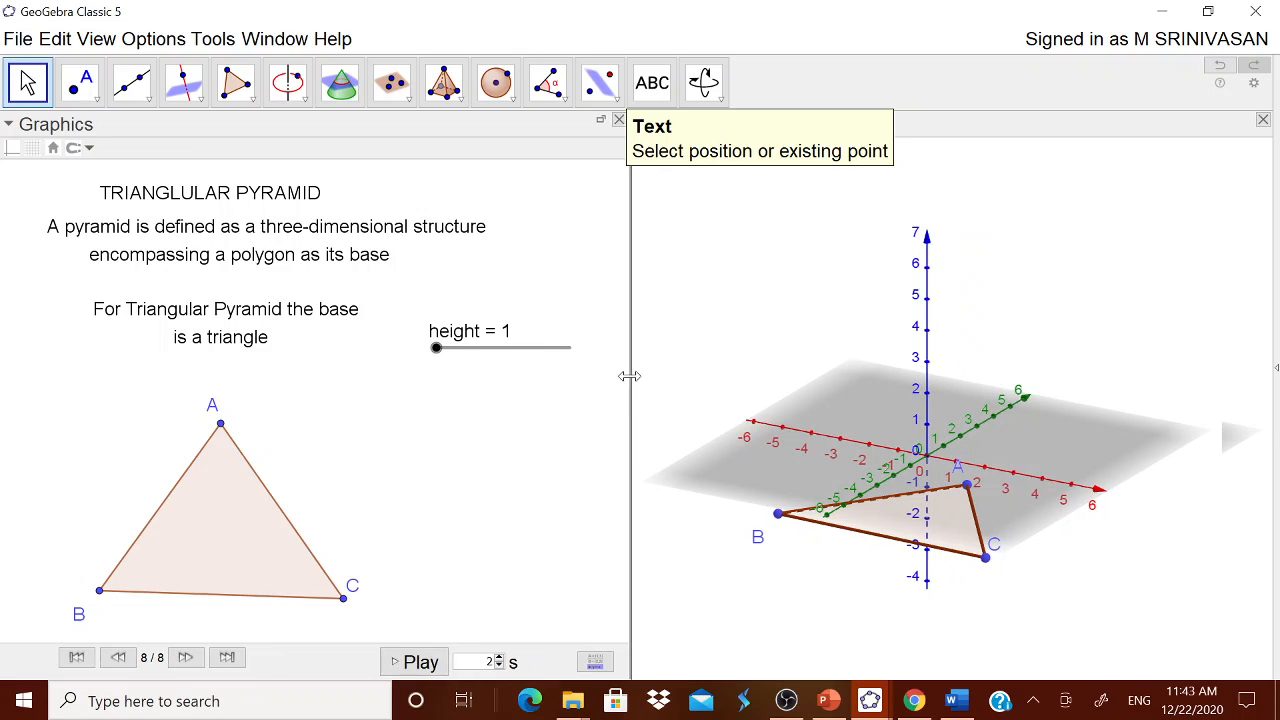
Step: Hide the axes and the plane in the 3D Graphics view
right_click(849, 405)
left_click(893, 458)
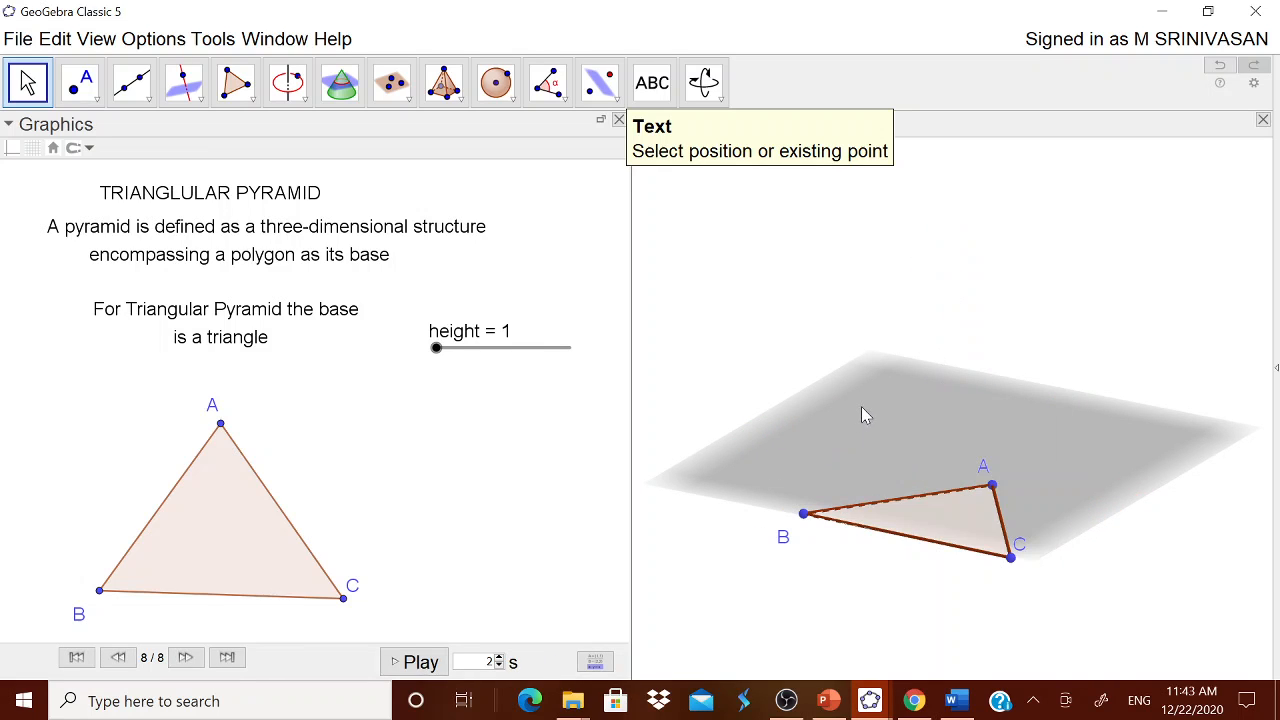
right_click(861, 406)
left_click(897, 514)
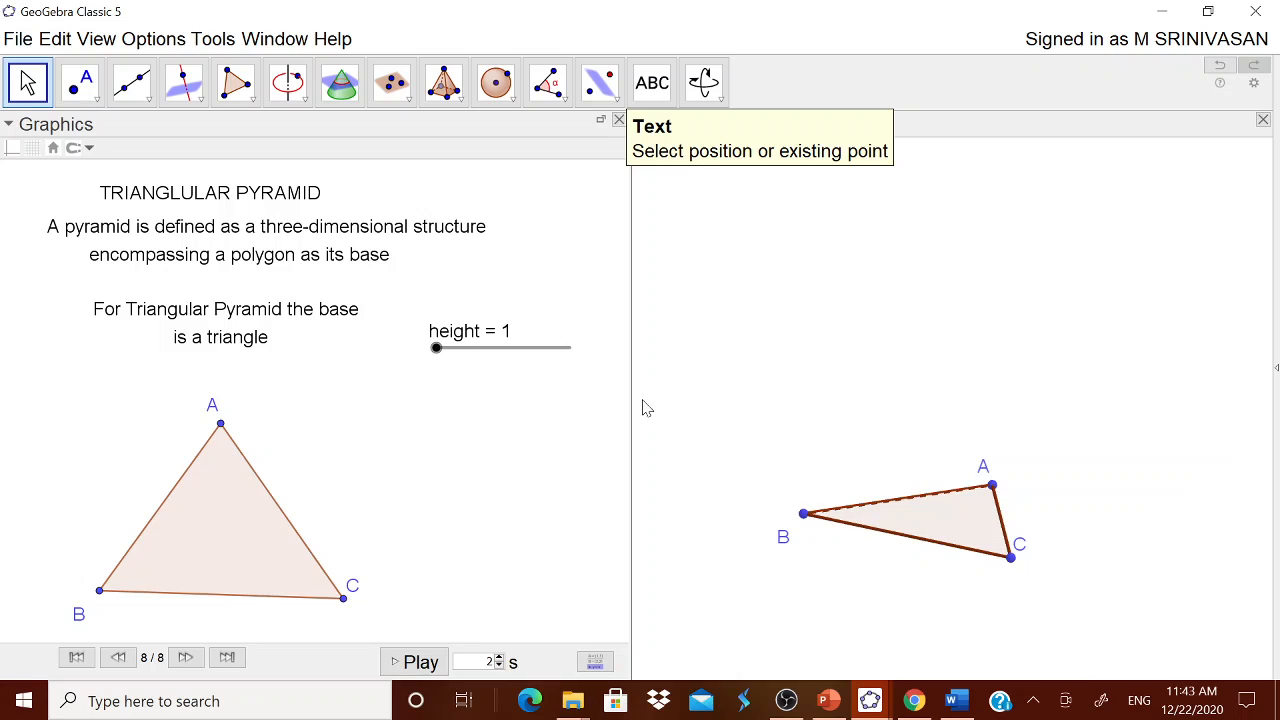
Step: Widen the Graphics view to about three fifths of the window and construct the centre point of triangle ABC
left_click_drag(748, 402, 773, 405)
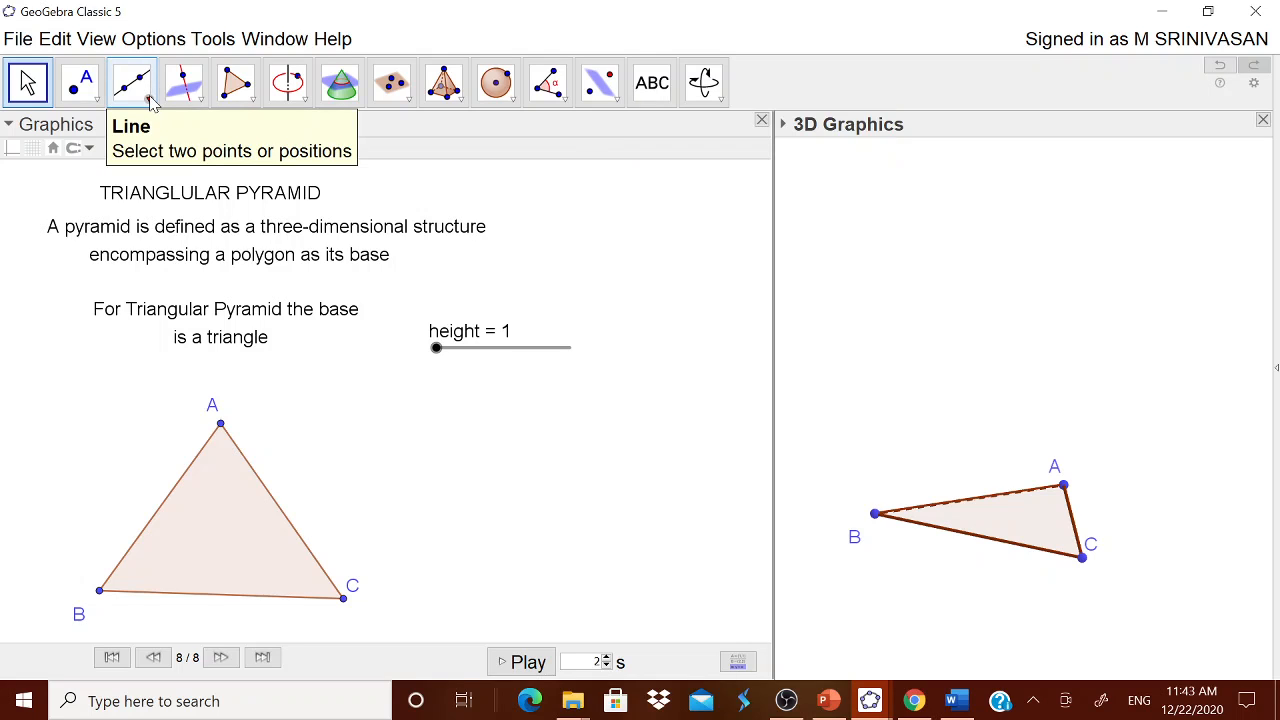
left_click(343, 243)
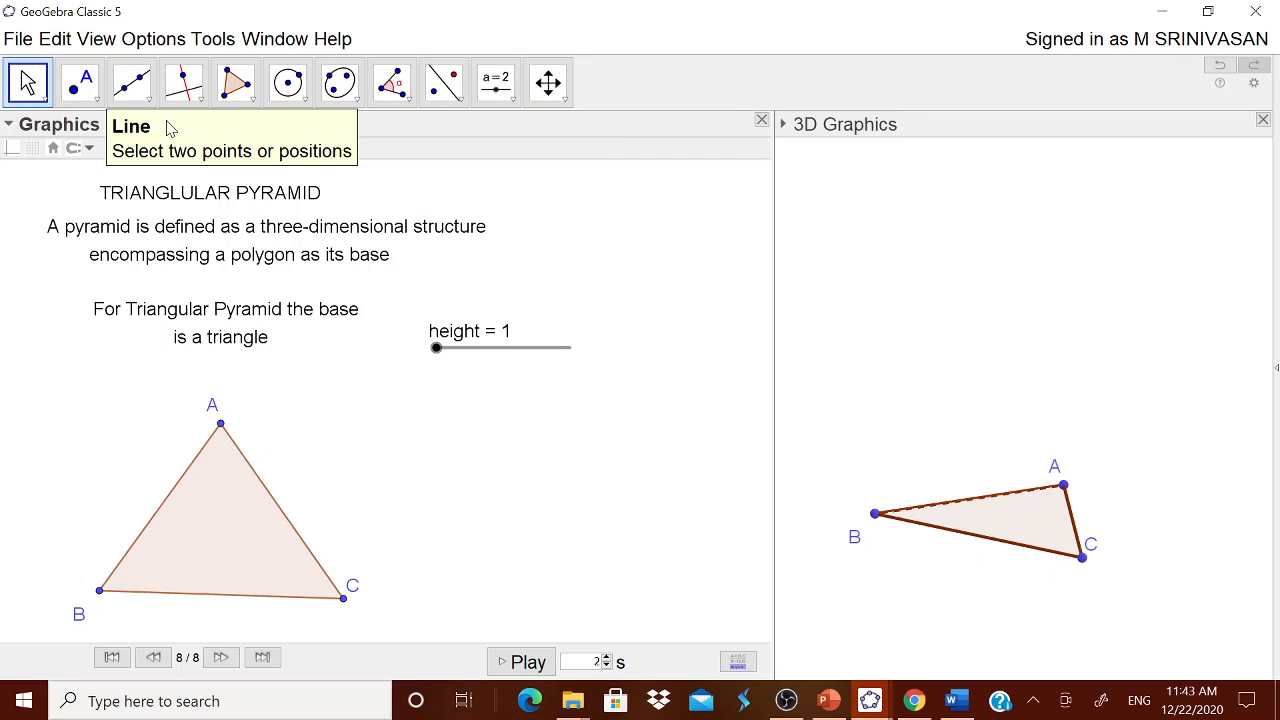
left_click(84, 86)
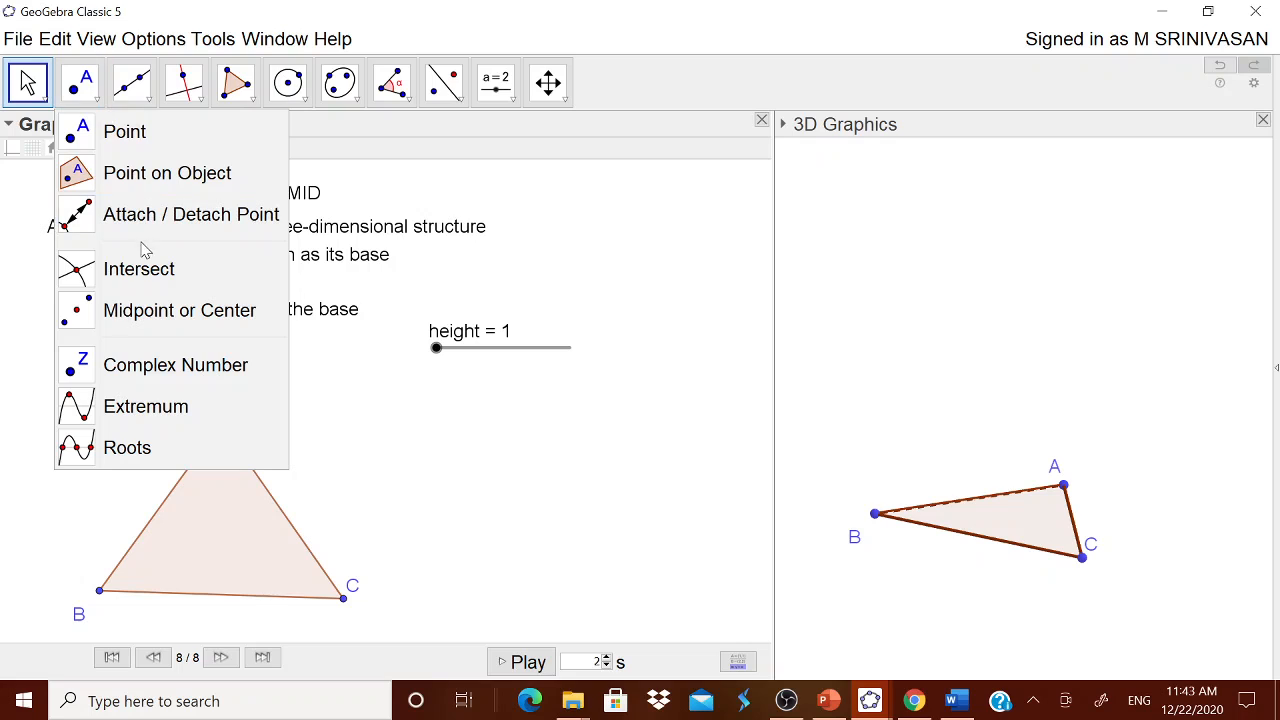
left_click(155, 310)
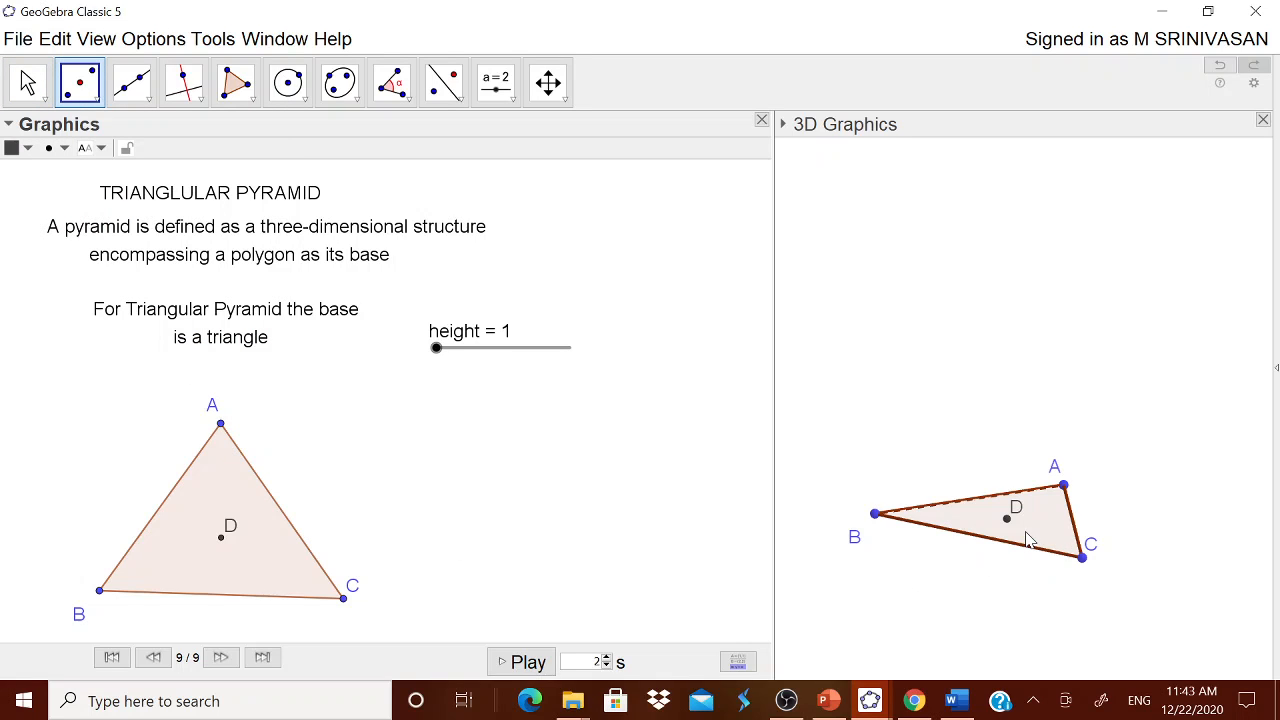
Step: Construct the line perpendicular to triangle ABC through its centre point D in the 3D Graphics view
left_click(887, 290)
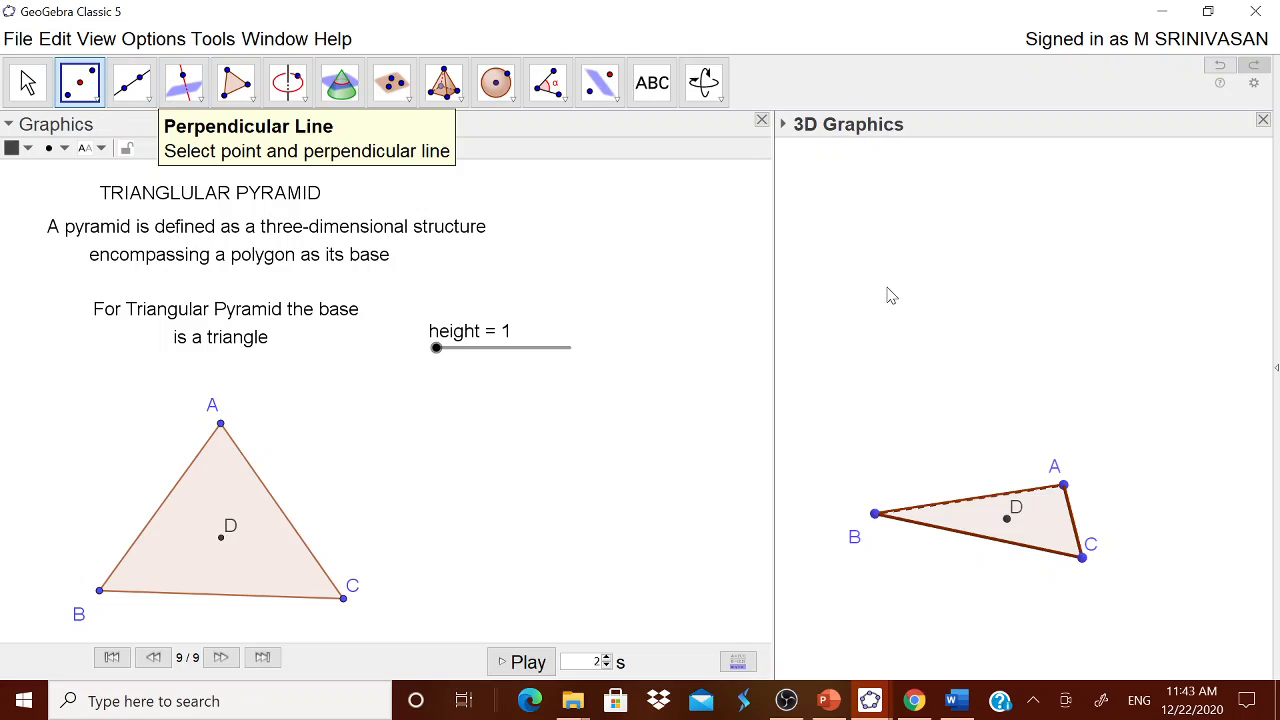
left_click(201, 102)
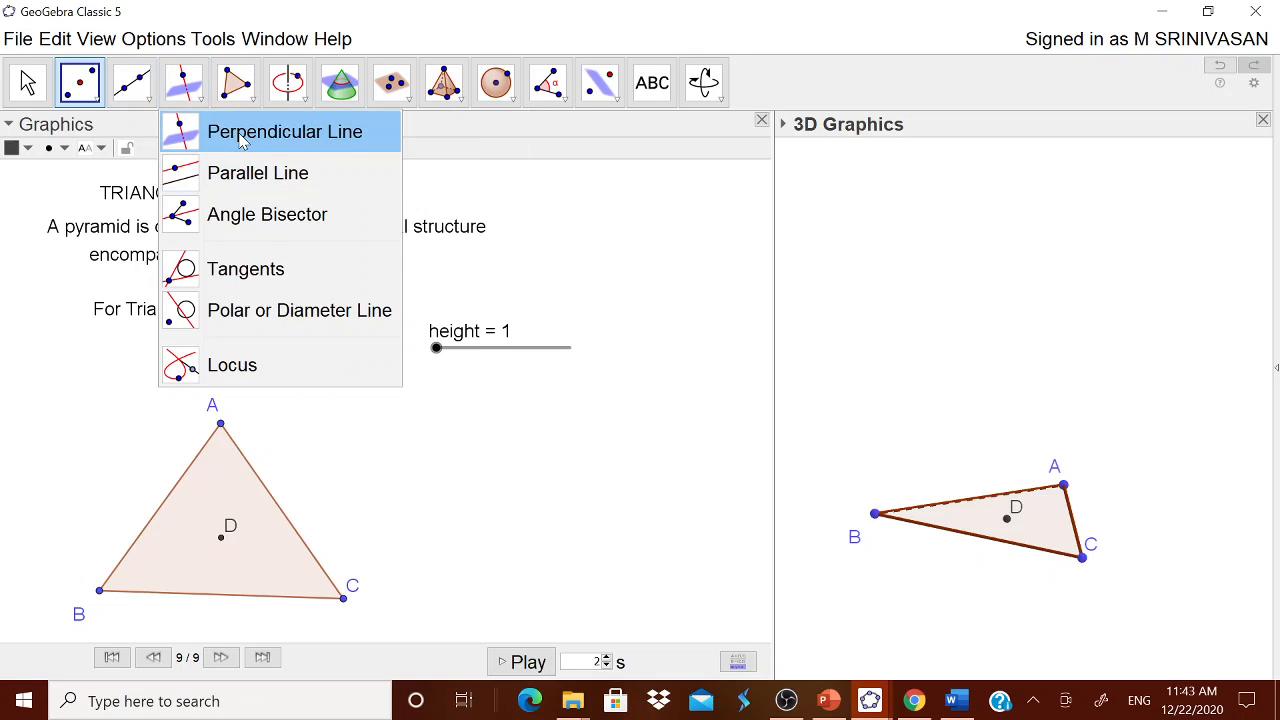
left_click(243, 139)
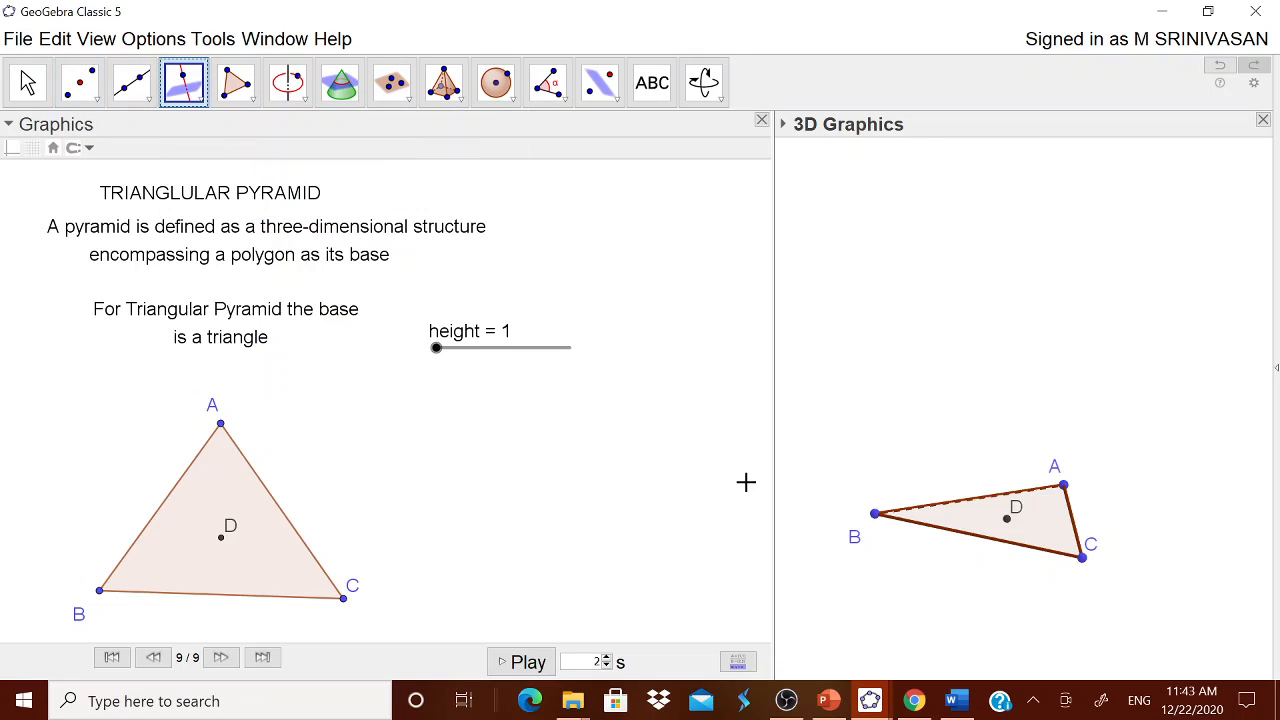
left_click(968, 516)
left_click(1007, 519)
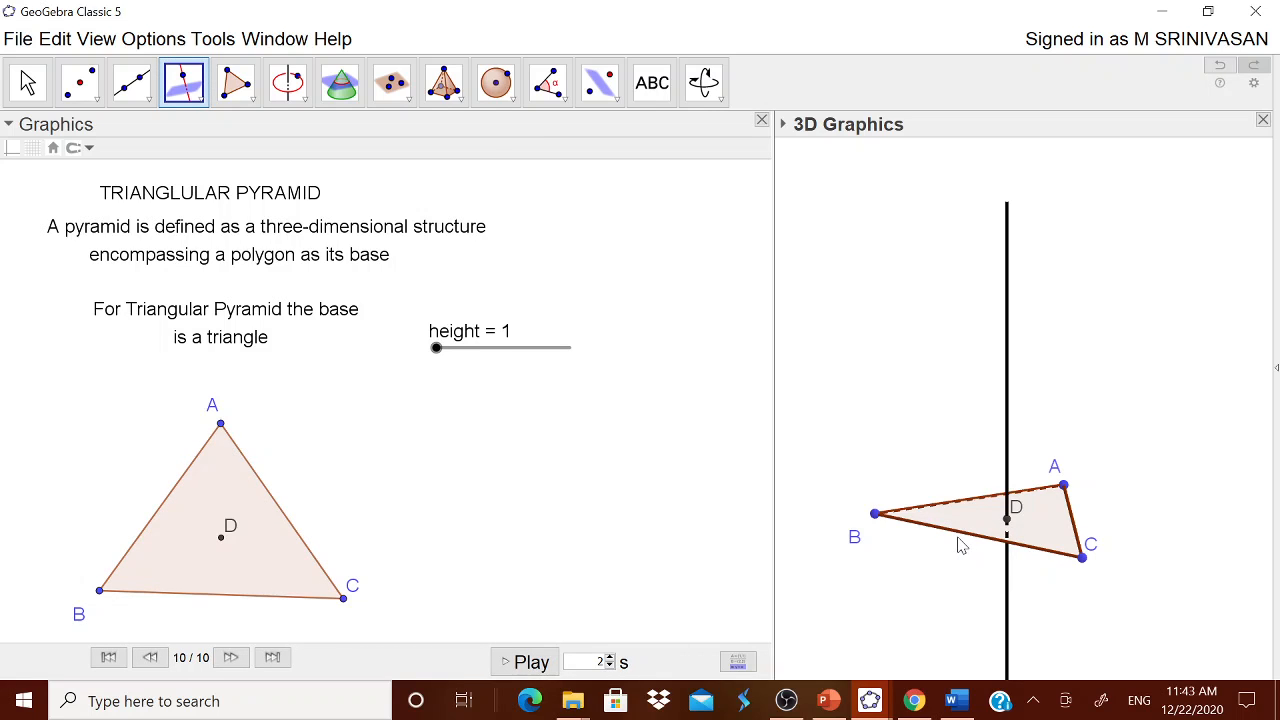
Step: Show the Input Bar and define the apex point as H=(x(D),y(D),height)
left_click(105, 41)
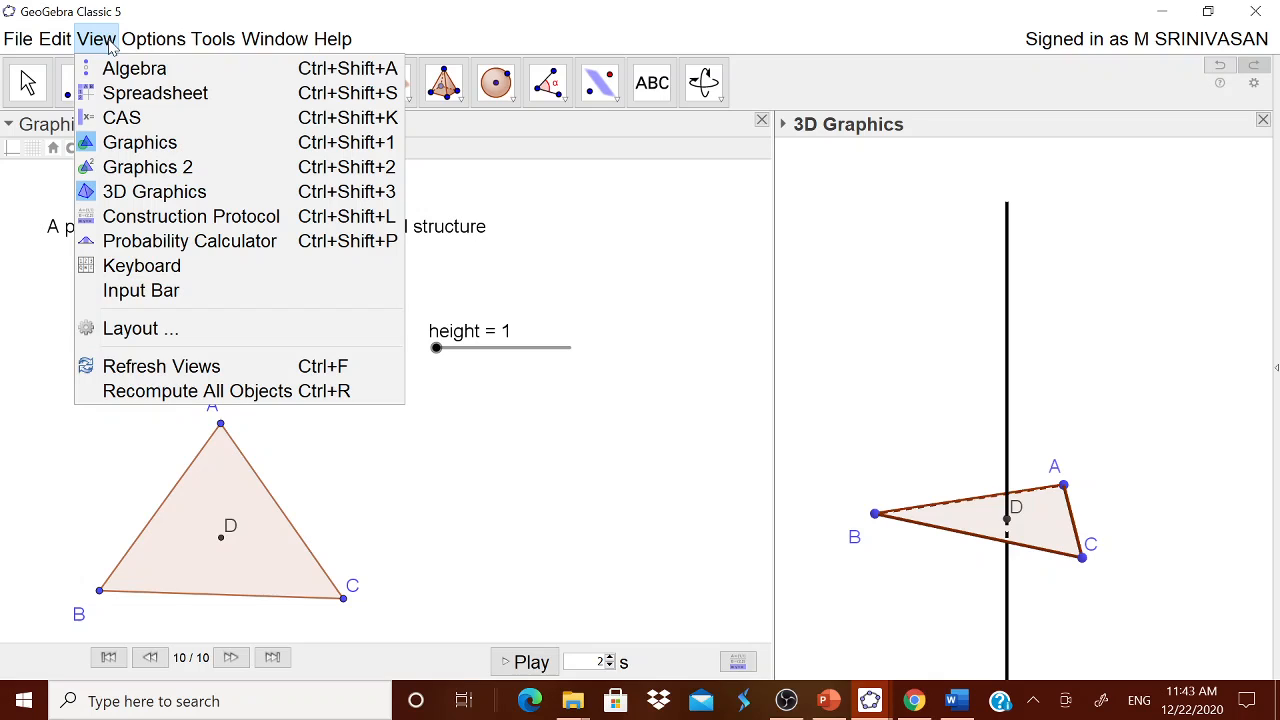
left_click(125, 289)
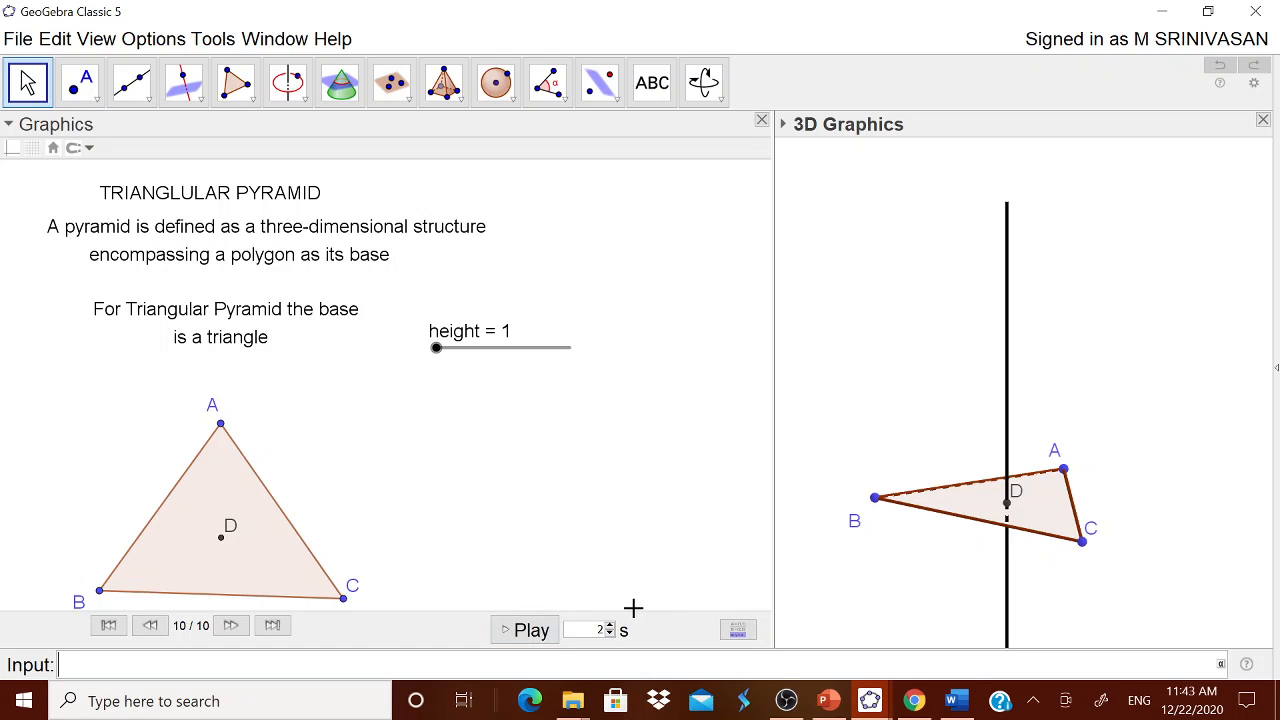
type("H=(x(D")
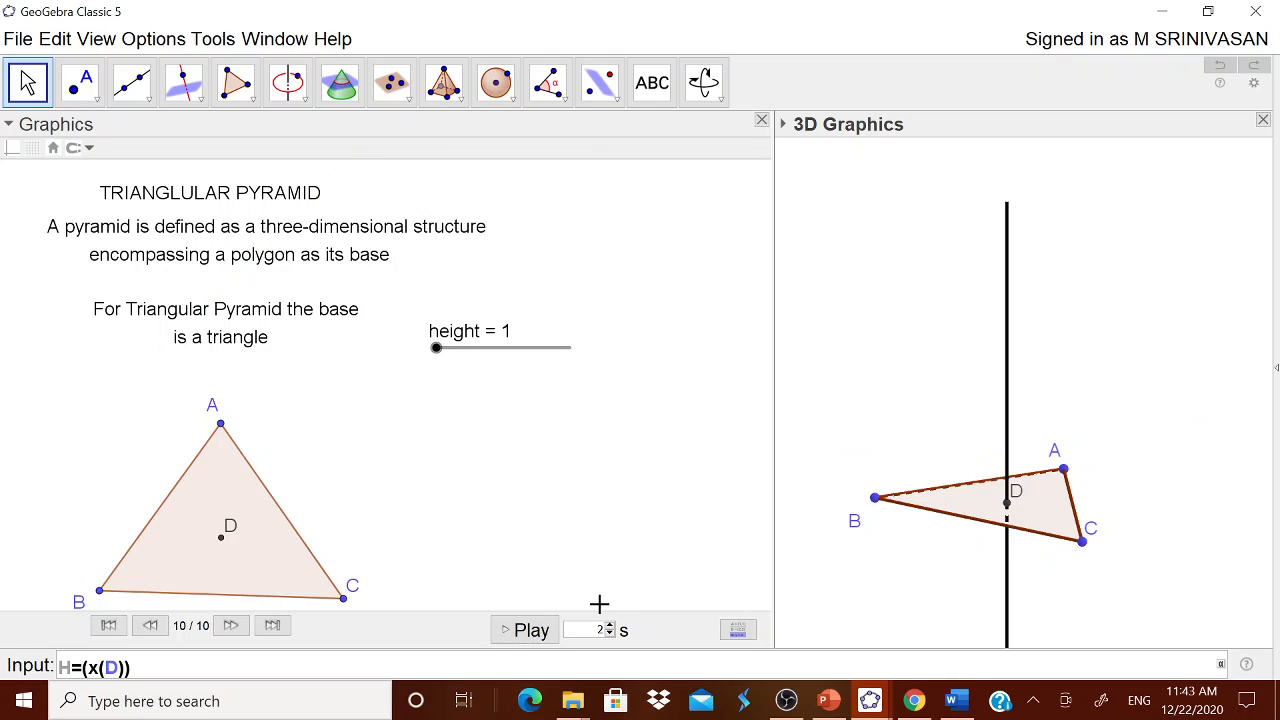
type("),y(D),h")
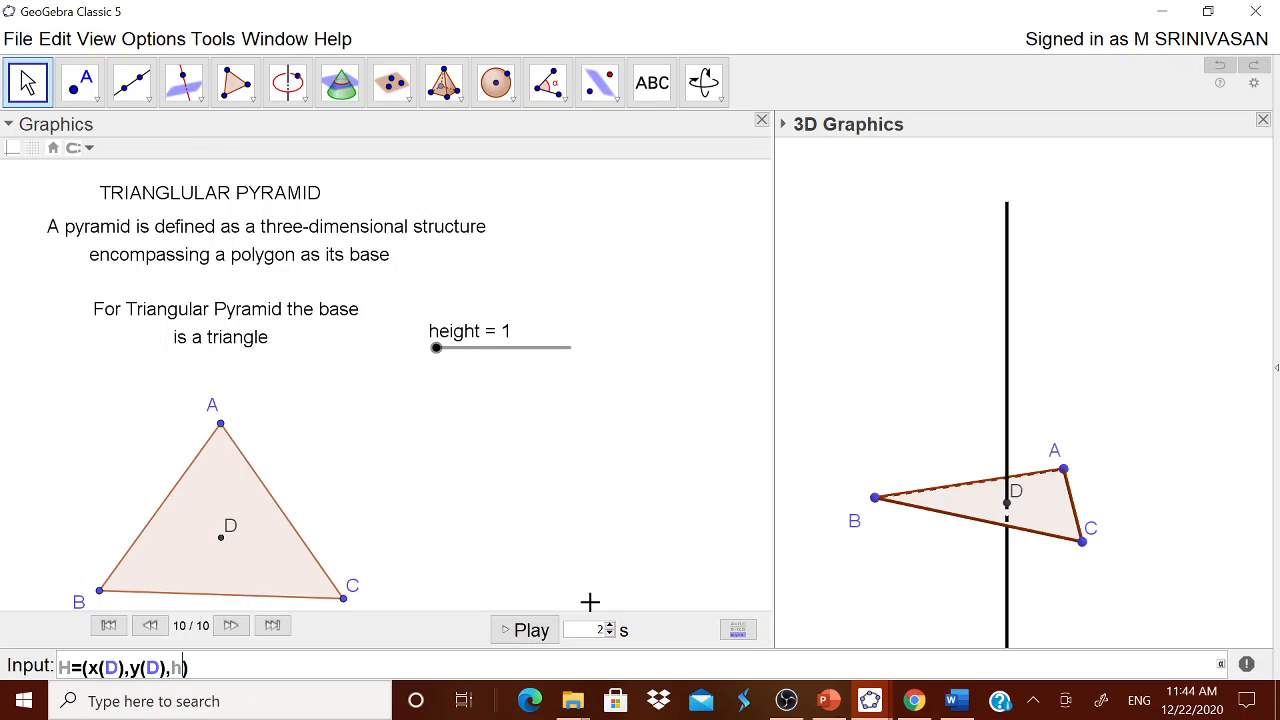
type("eight")
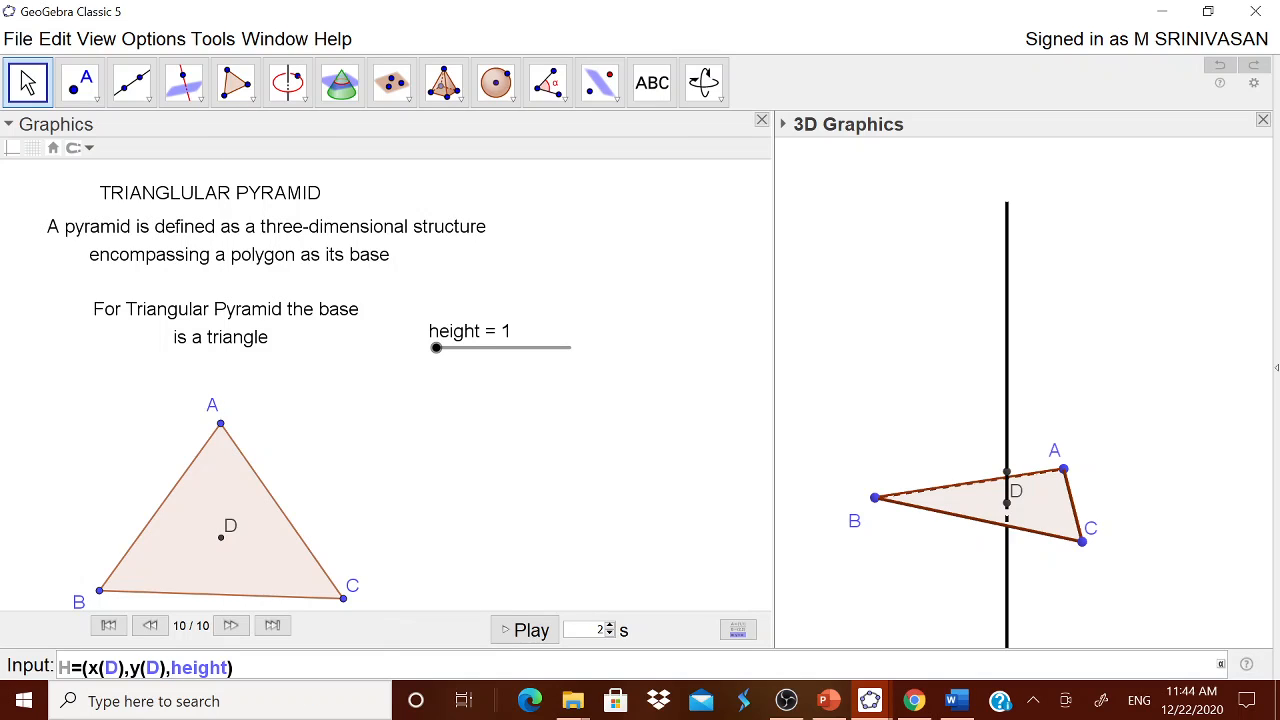
key("Return")
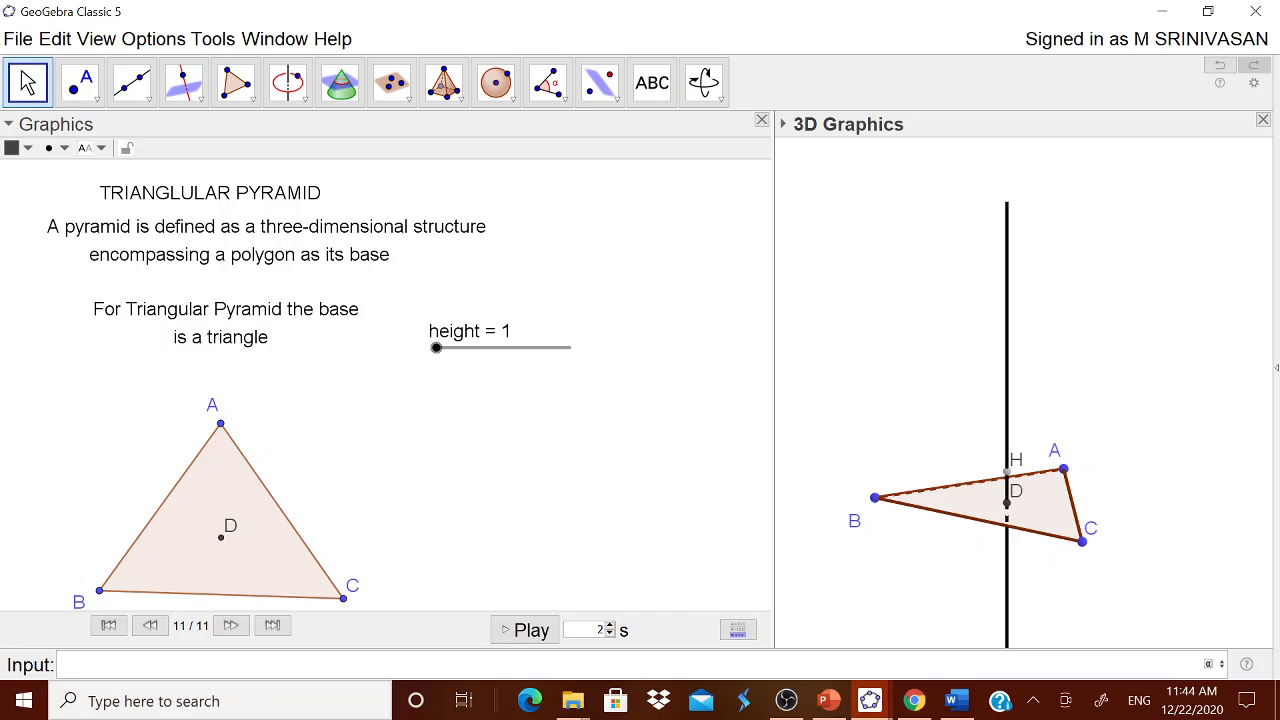
Step: Set the height slider to 4 and build a pyramid on triangle ABC with point H as its apex
left_click_drag(440, 352, 480, 350)
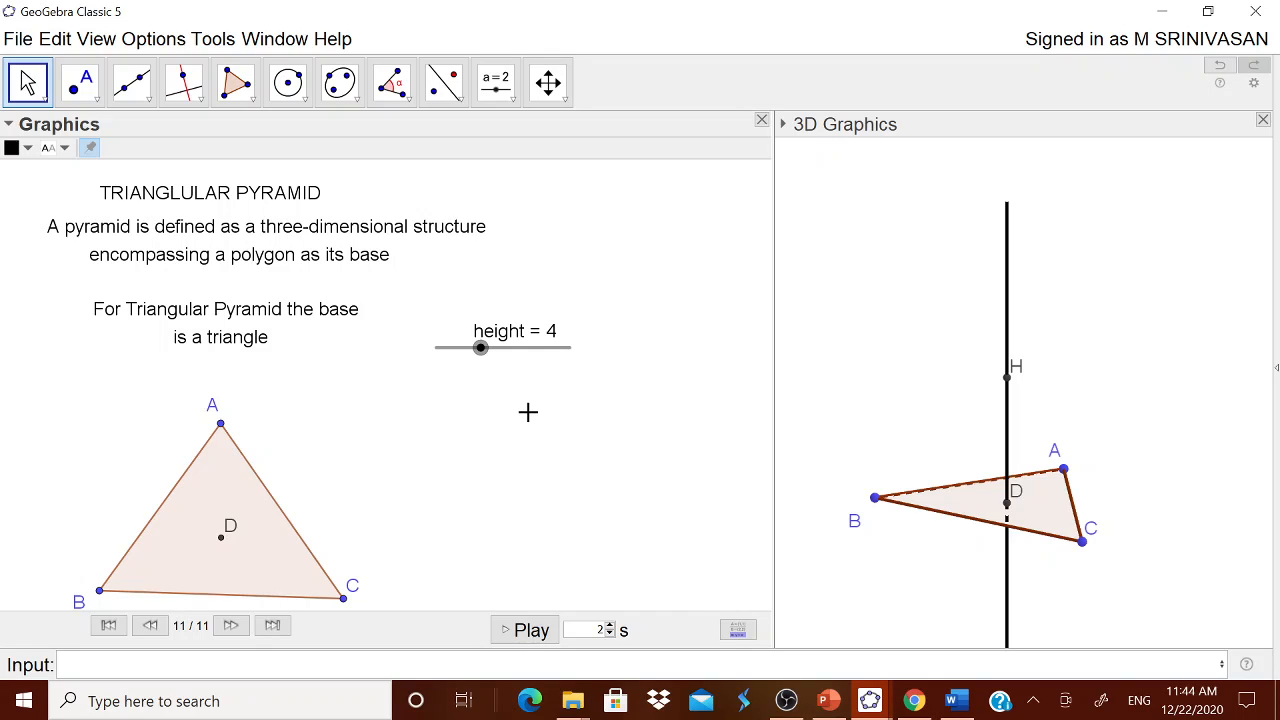
left_click(836, 341)
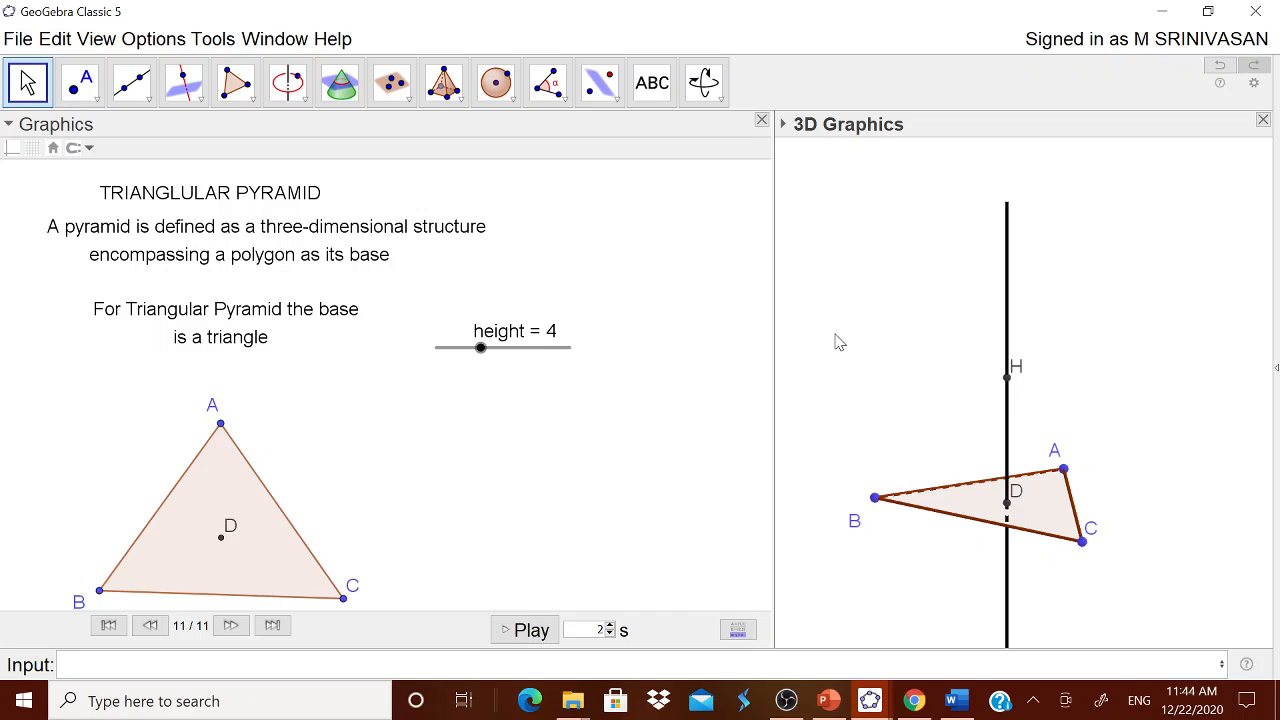
left_click(445, 88)
left_click(475, 135)
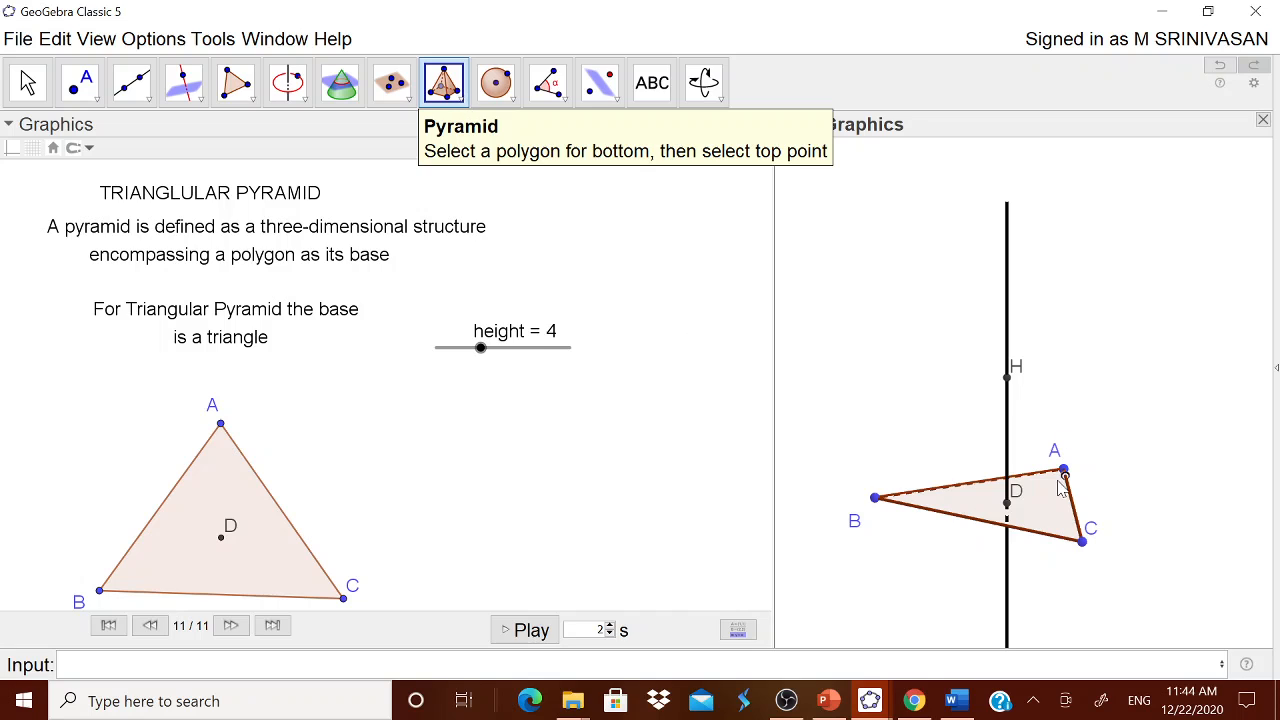
left_click(1037, 527)
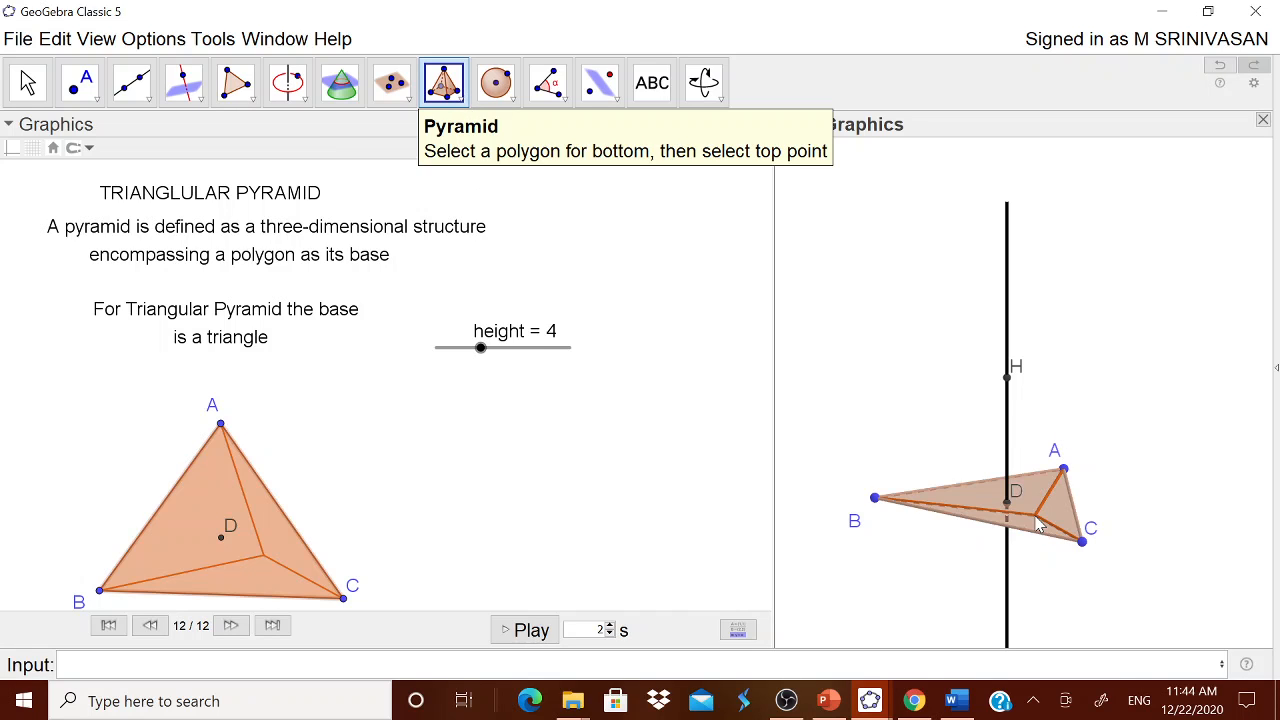
left_click(1007, 377)
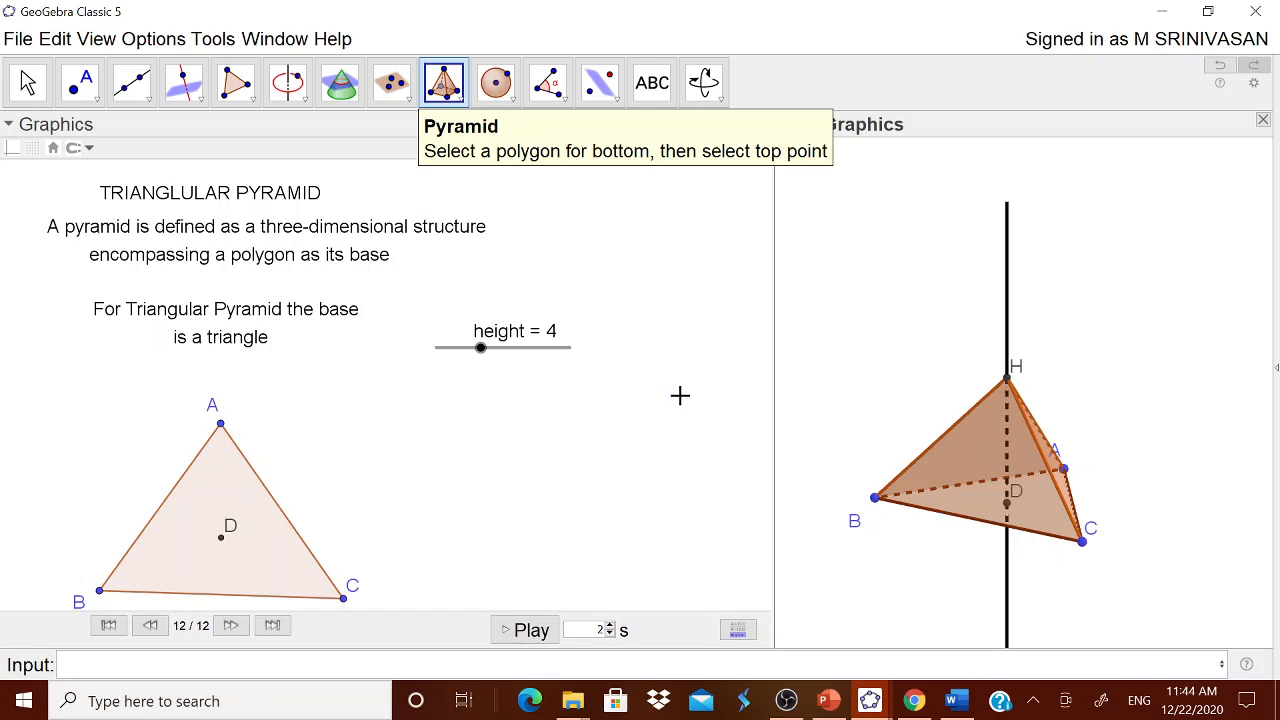
Step: Vary the height slider, leaving it at 5, and move vertex C outward to enlarge the base triangle
left_click(27, 83)
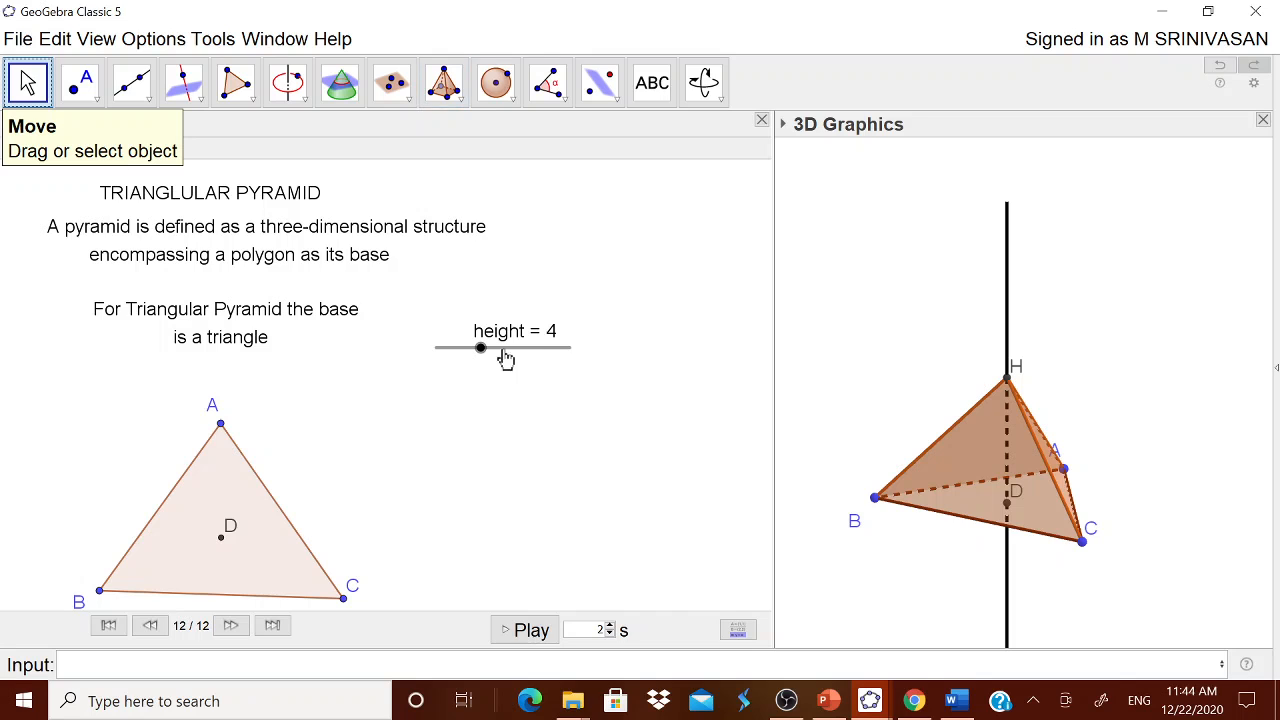
left_click_drag(485, 357, 507, 359)
left_click_drag(543, 358, 496, 352)
left_click_drag(348, 607, 459, 557)
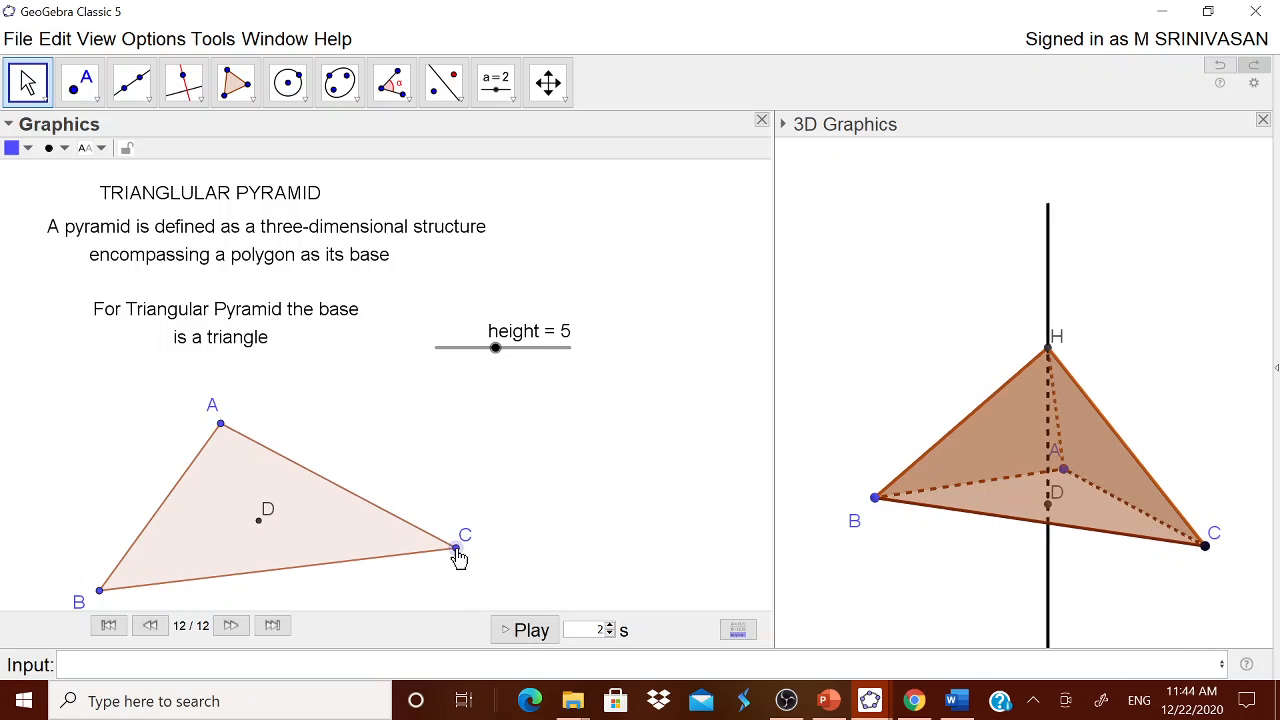
Step: Hide the perpendicular line in the 3D view and draw a segment from apex H to centre point D
right_click(1050, 310)
left_click(1038, 345)
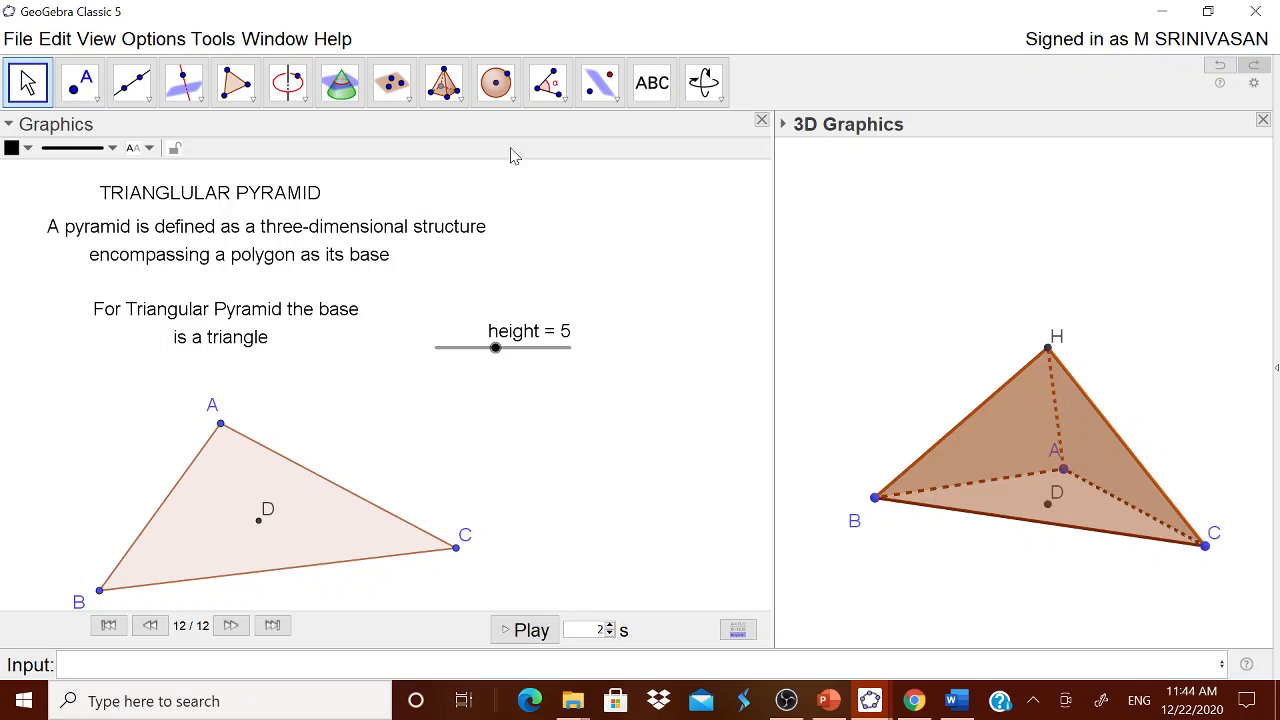
left_click(131, 82)
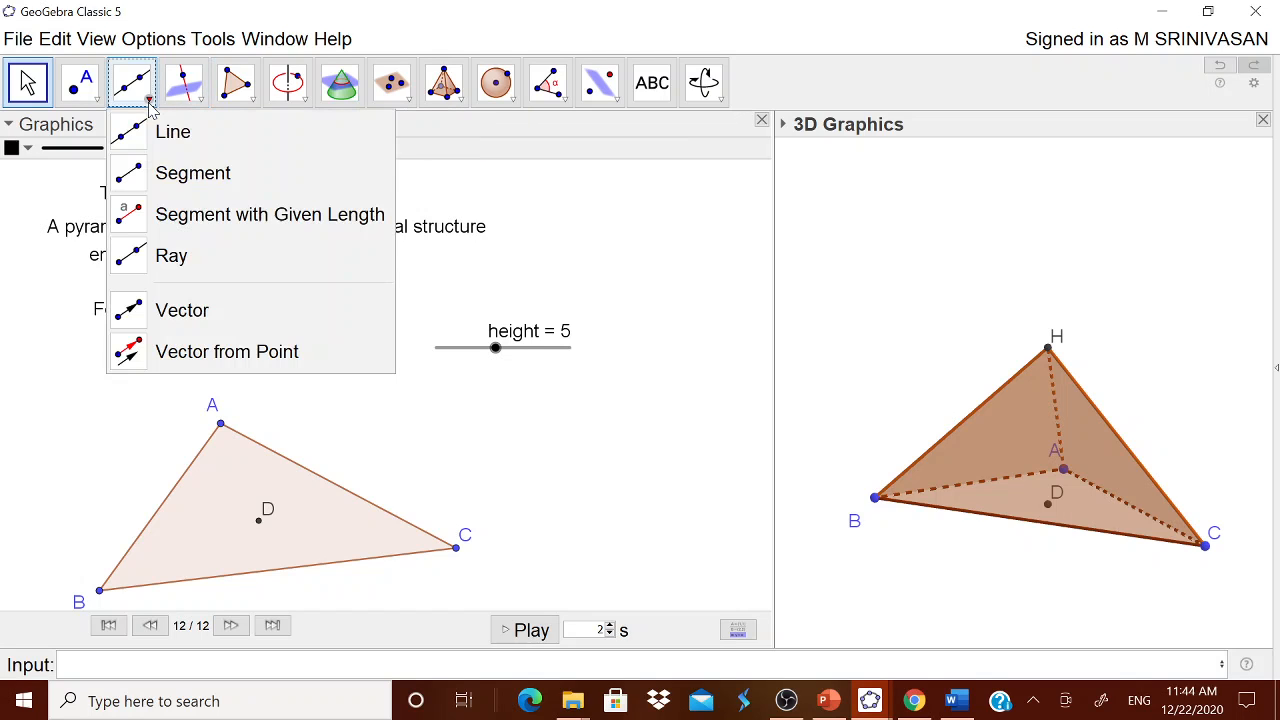
left_click(193, 175)
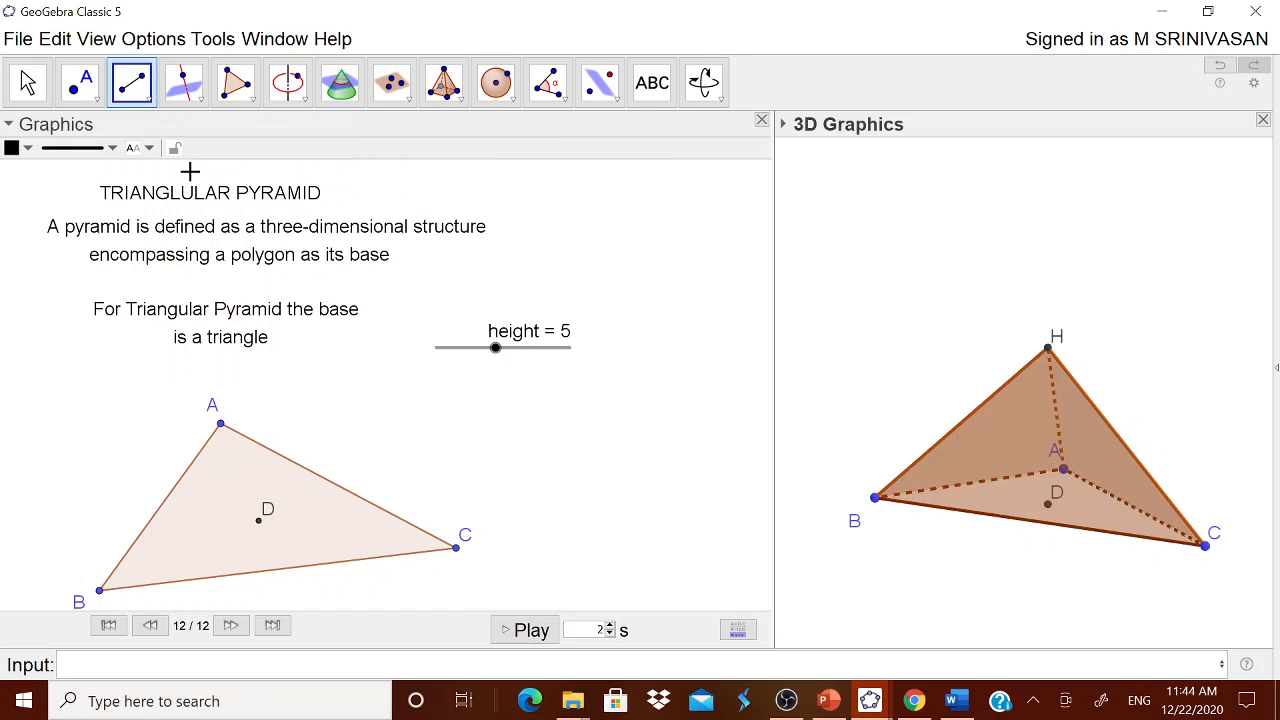
left_click(1049, 352)
left_click(1050, 506)
Step: Set the height slider to 6
left_click(27, 84)
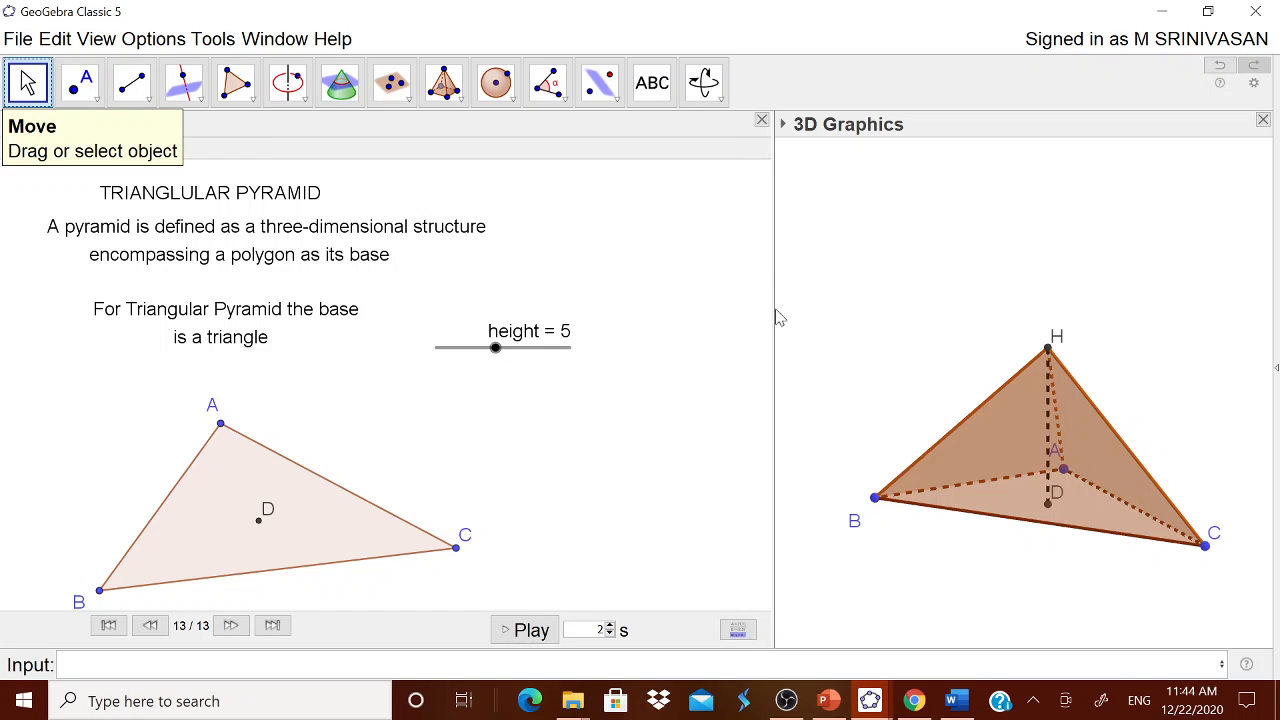
mouse_move(499, 357)
left_mouse_down()
mouse_move(551, 357)
mouse_move(510, 356)
left_mouse_up()
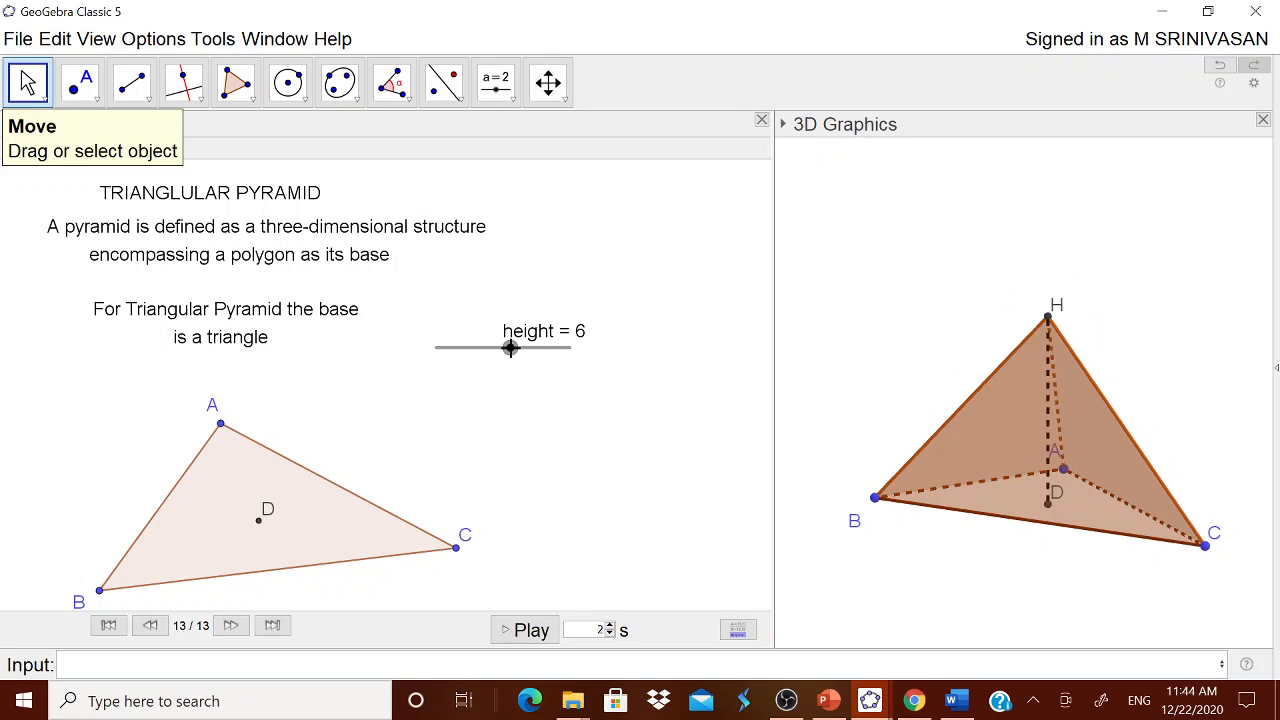
Step: Switch to NOTES.docx in Word, copy the lines from "A Triangular Pyramid has" to "6 Edges", and return to GeoGebra
left_click(956, 701)
left_click_drag(354, 441, 440, 560)
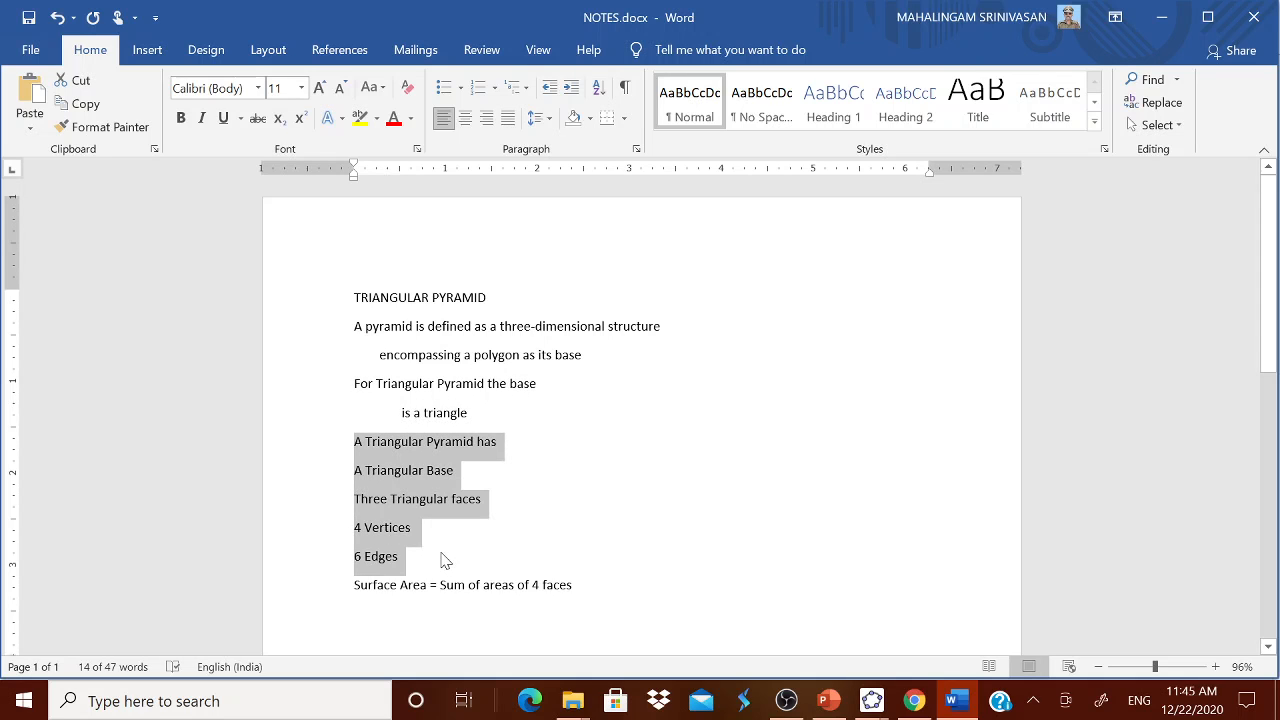
left_click(871, 701)
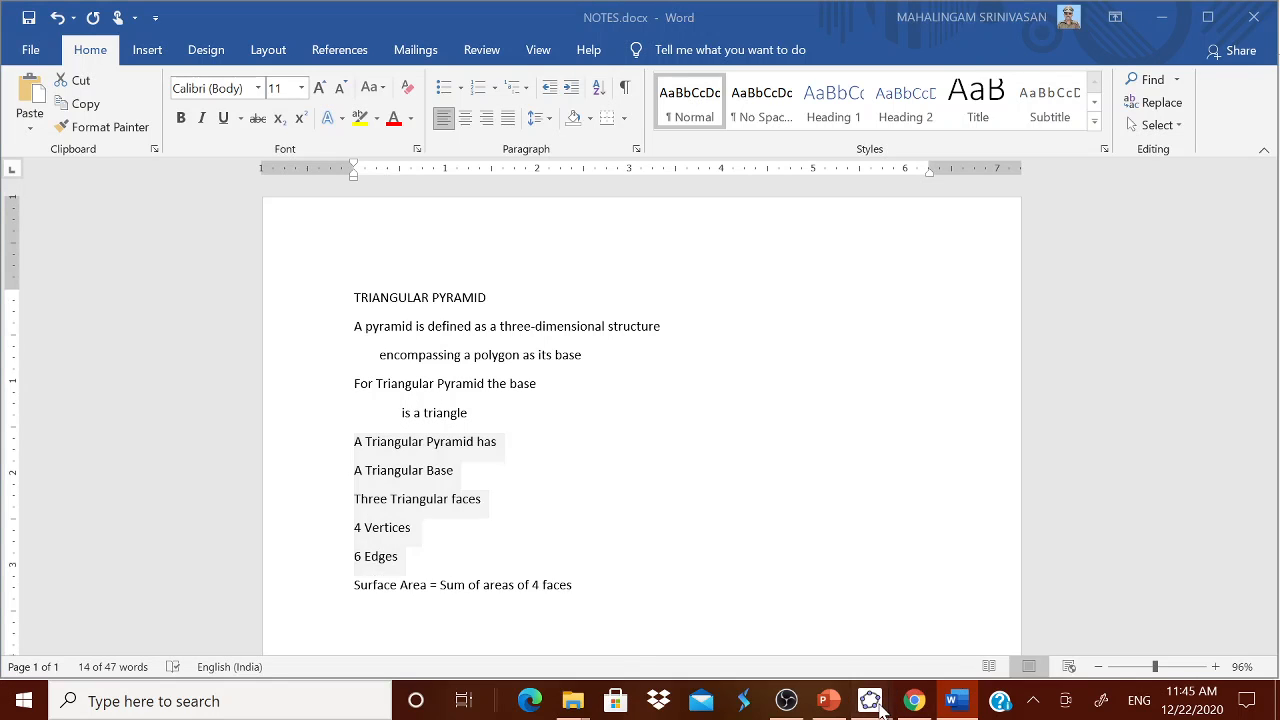
left_click(943, 634)
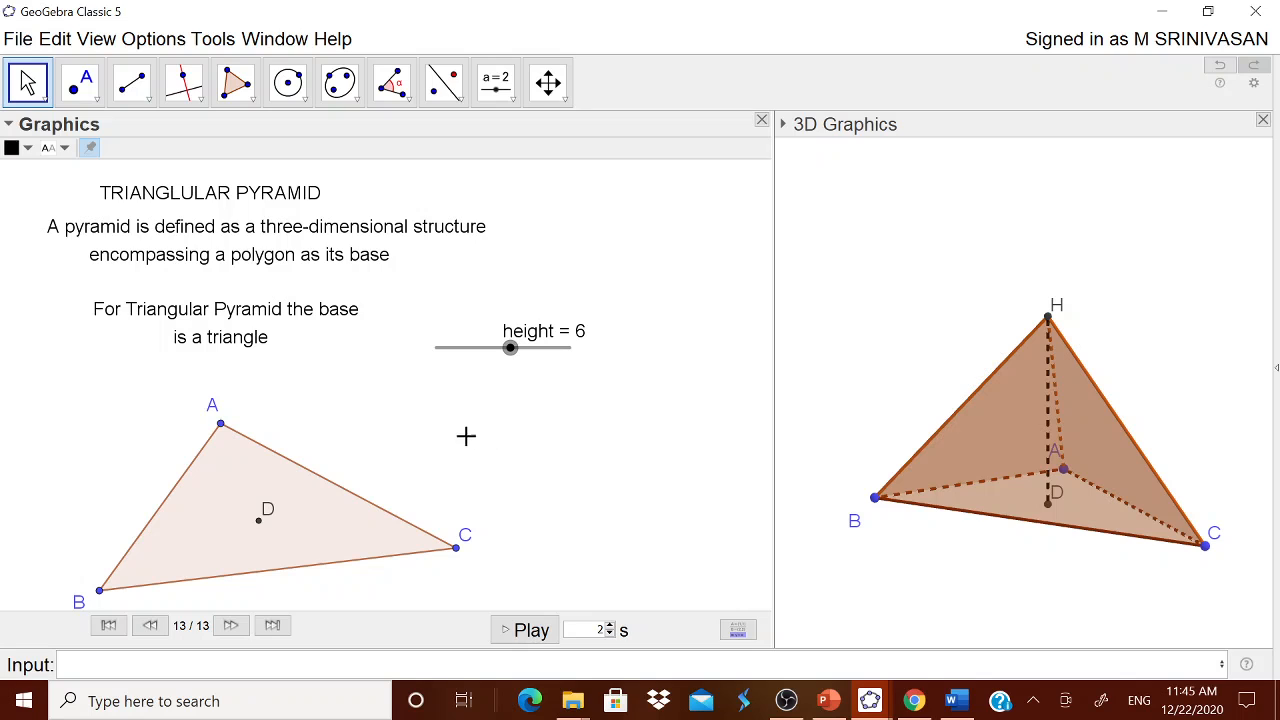
Step: Insert the copied lines, "A Triangular Pyramid has" through "6 Edges", as a text below the height slider
left_click(496, 82)
left_click(520, 171)
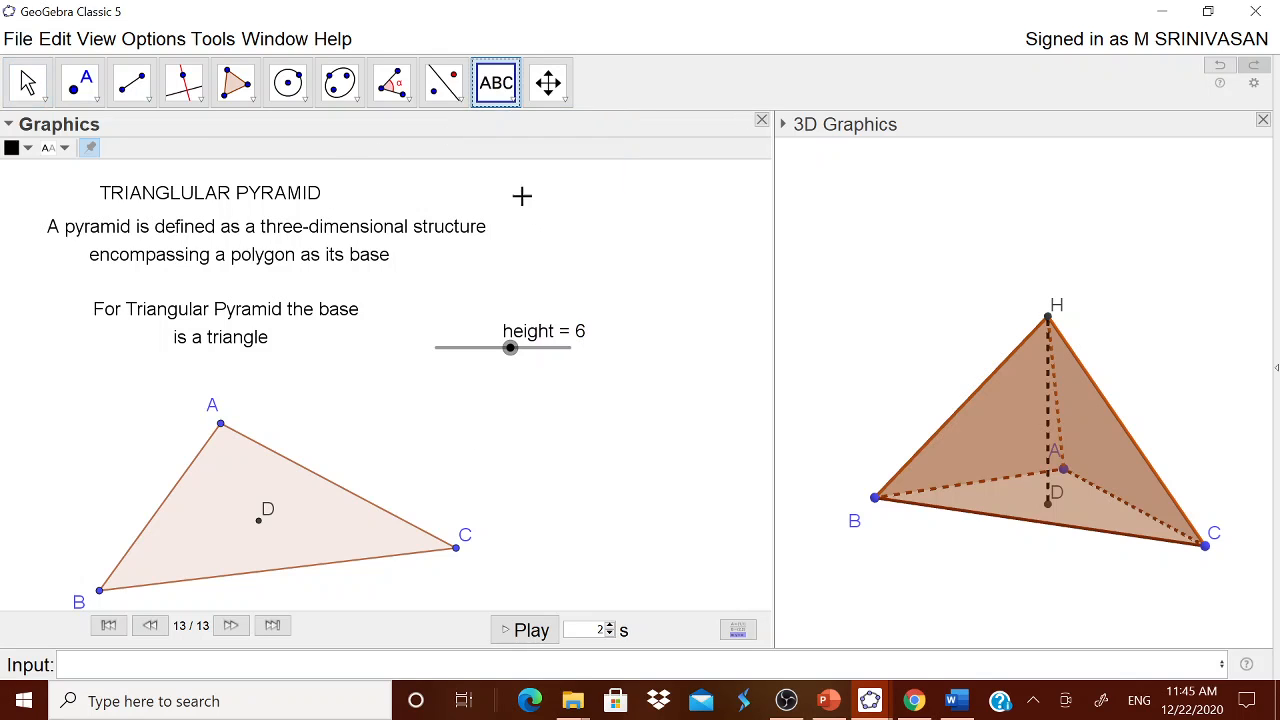
left_click(568, 410)
key("ctrl+v")
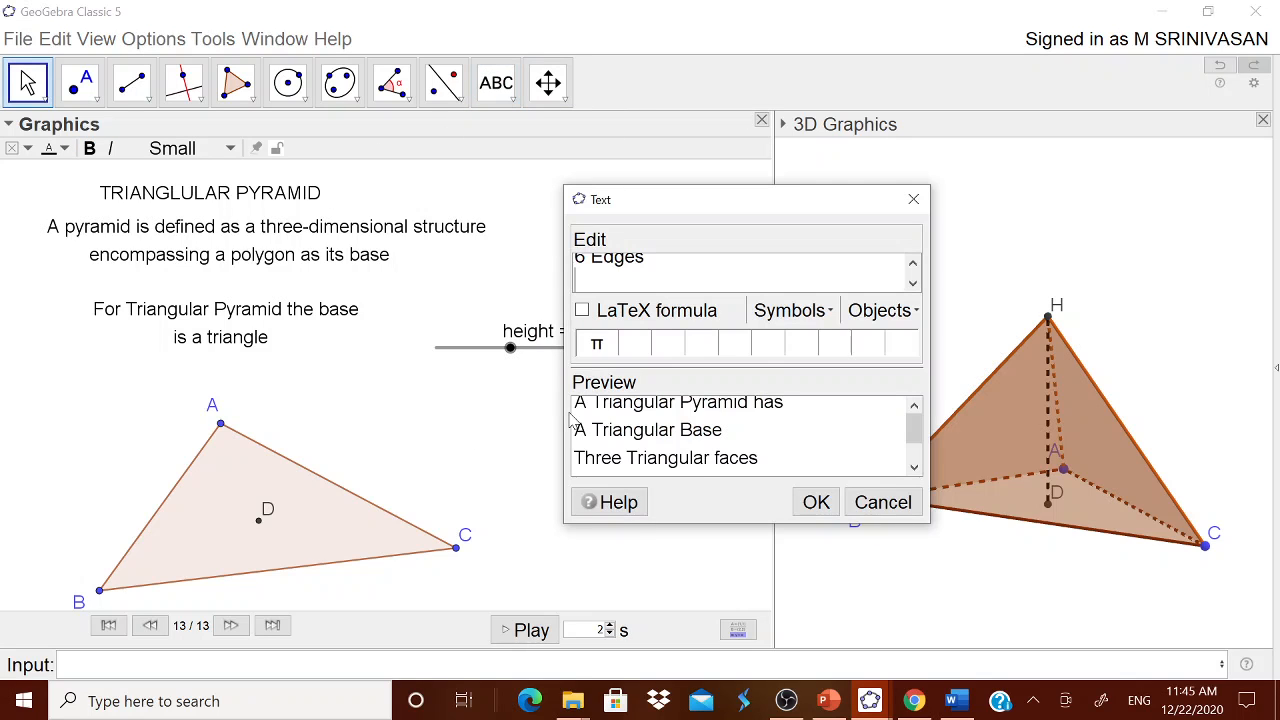
left_click(814, 500)
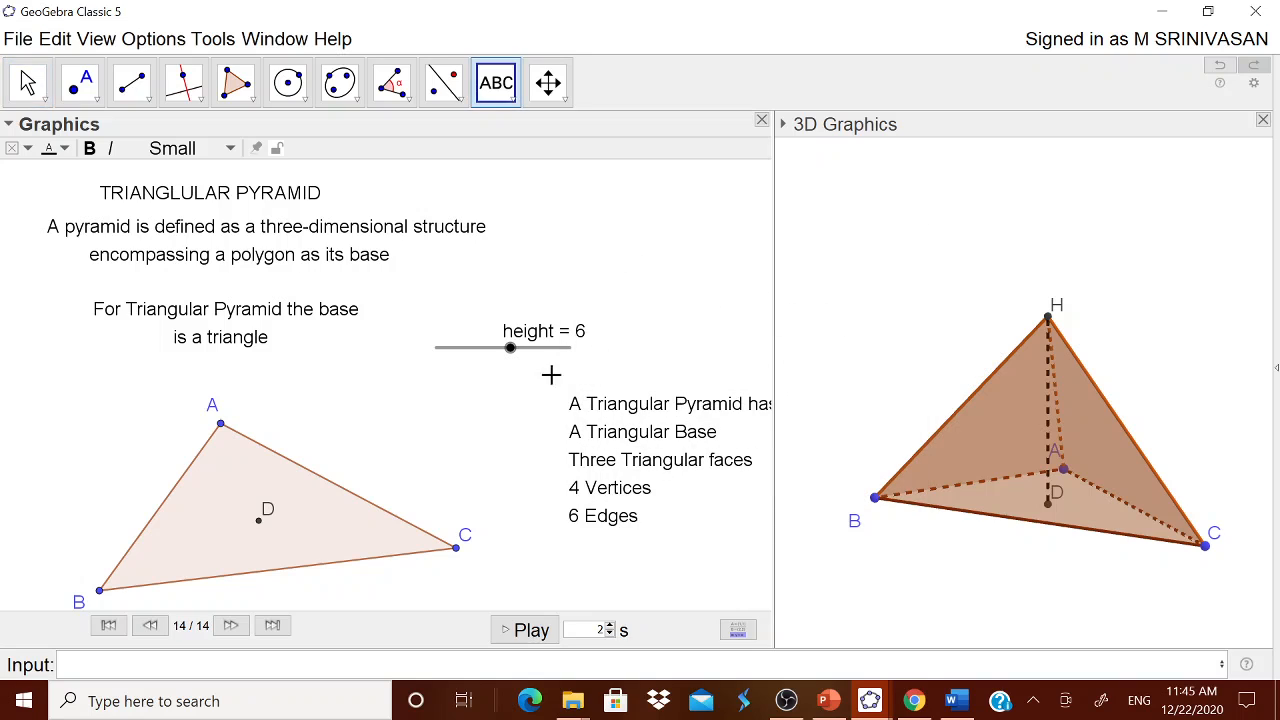
Step: Move the height slider and its label up beside the definition text, and place the pyramid properties text directly beneath it
left_click_drag(540, 341, 564, 300)
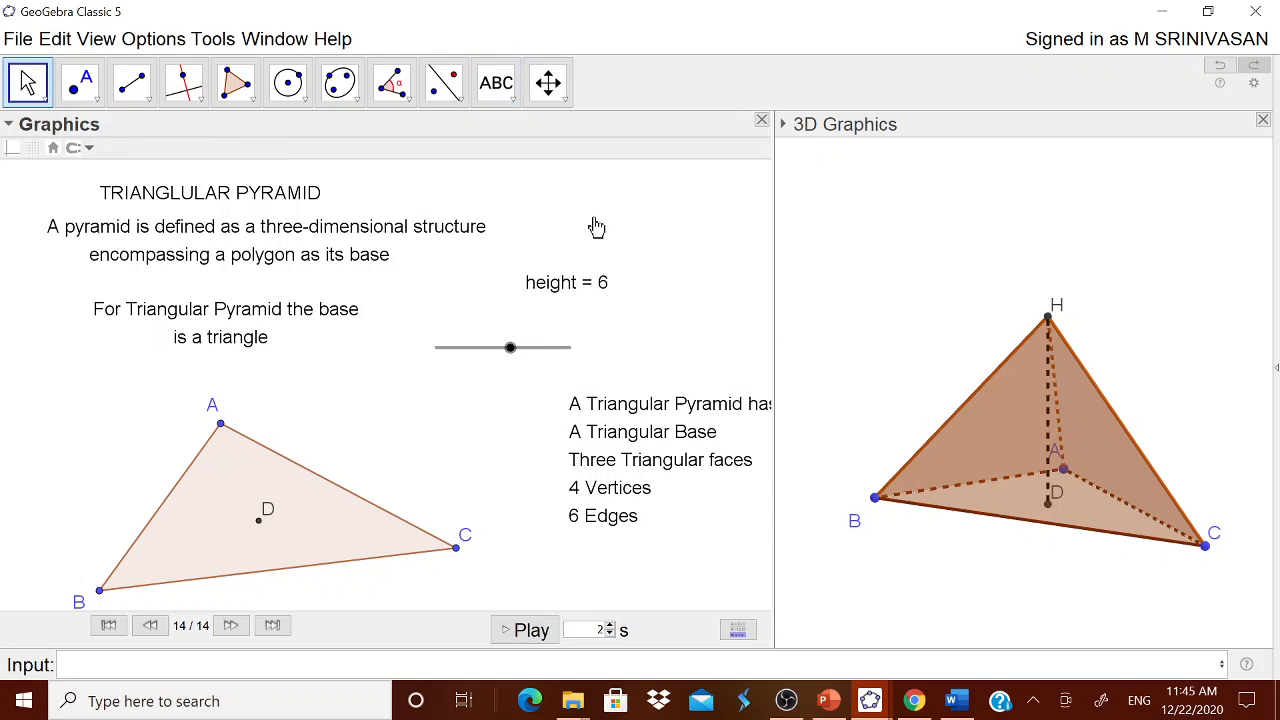
left_click_drag(539, 347, 598, 282)
left_click_drag(613, 226, 583, 268)
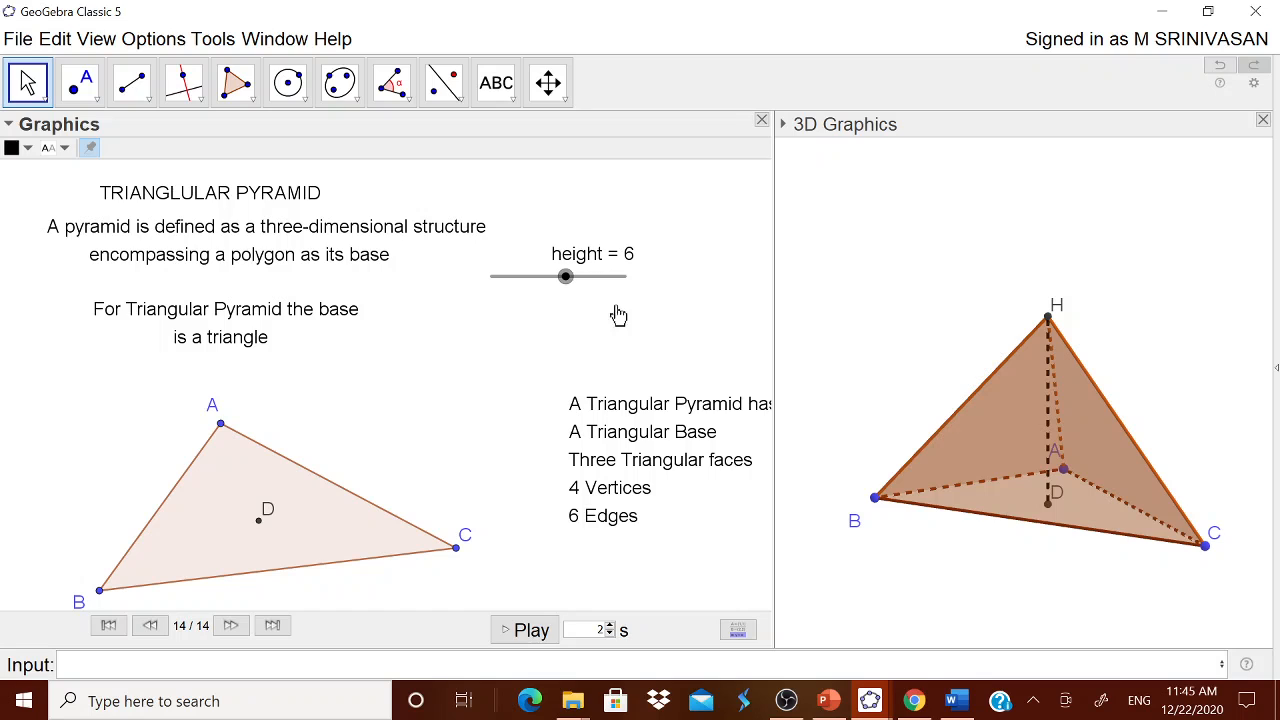
left_click_drag(615, 497, 541, 437)
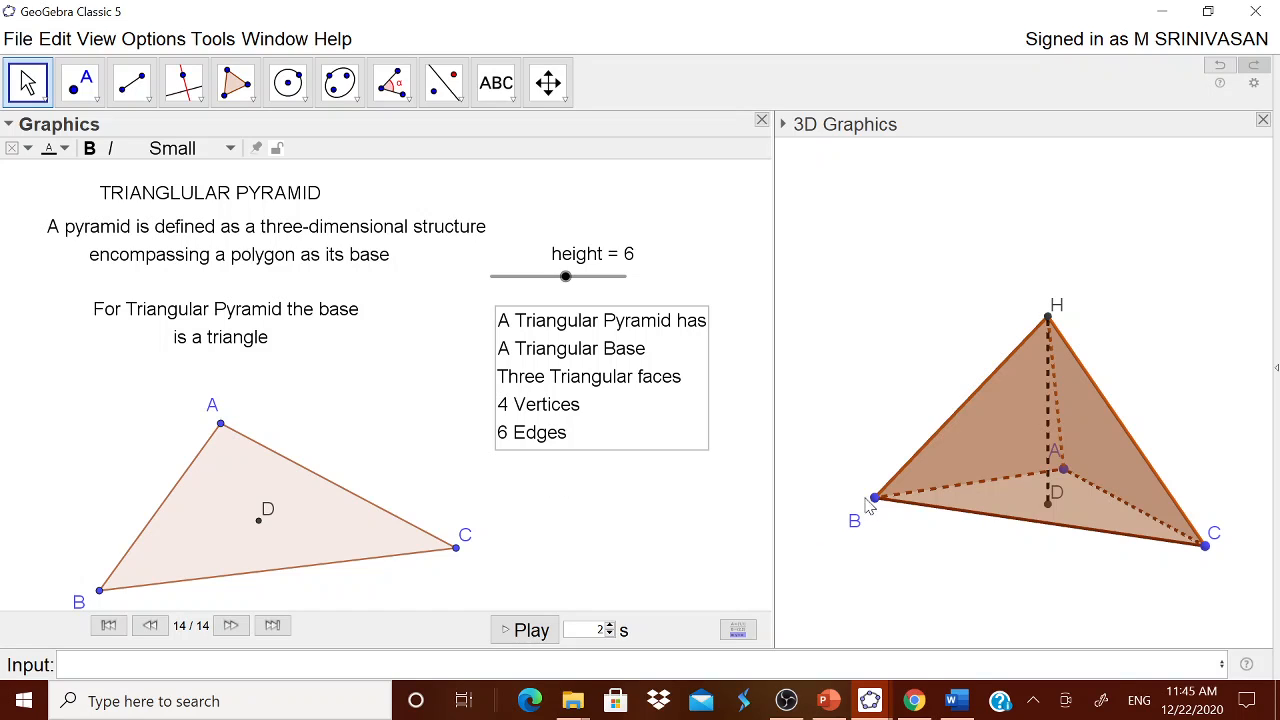
Step: Show the 3D Graphics view's styling options and shift vertex A of the pyramid's base slightly
left_click(881, 138)
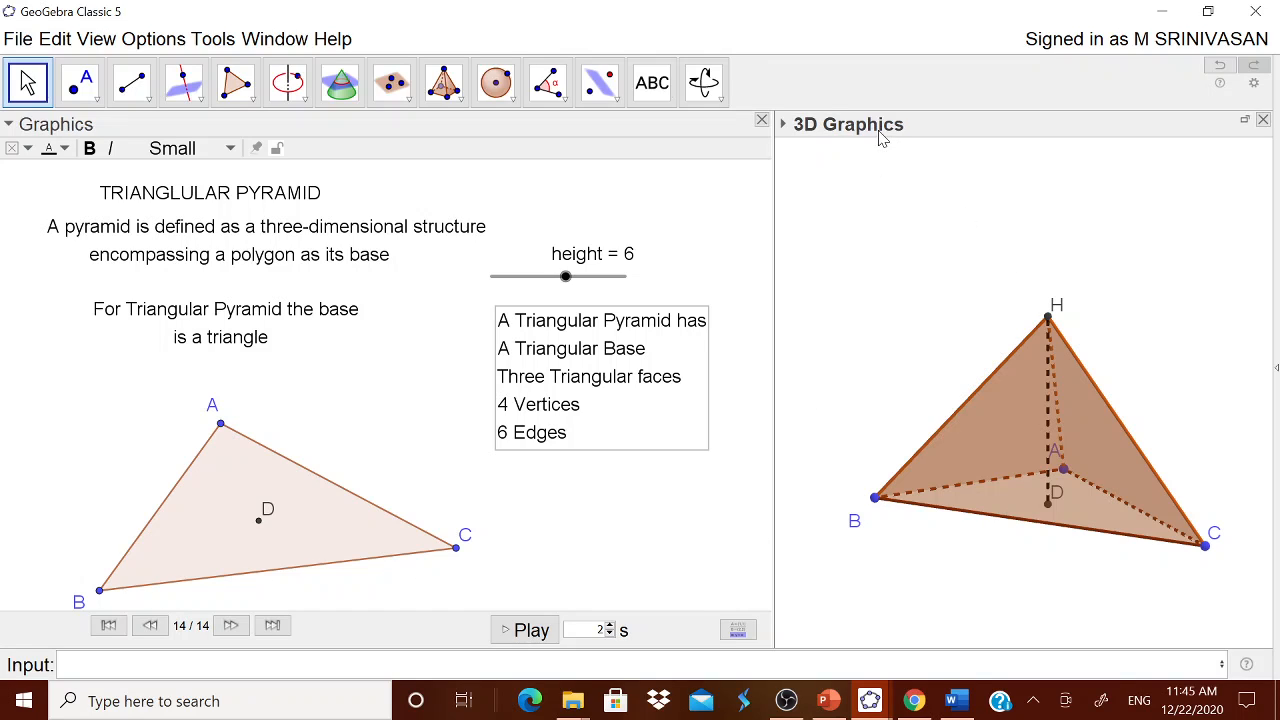
left_click(1030, 362)
left_click(784, 124)
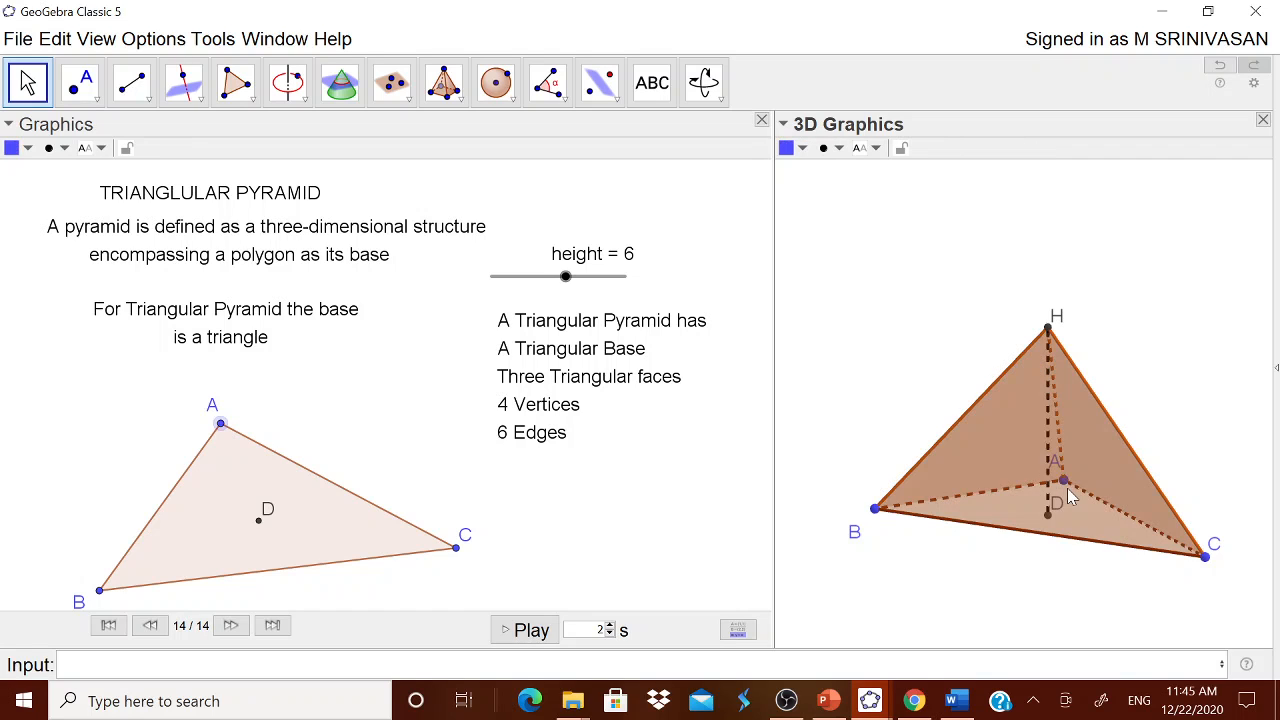
left_click_drag(1067, 488, 1069, 495)
left_click(987, 321)
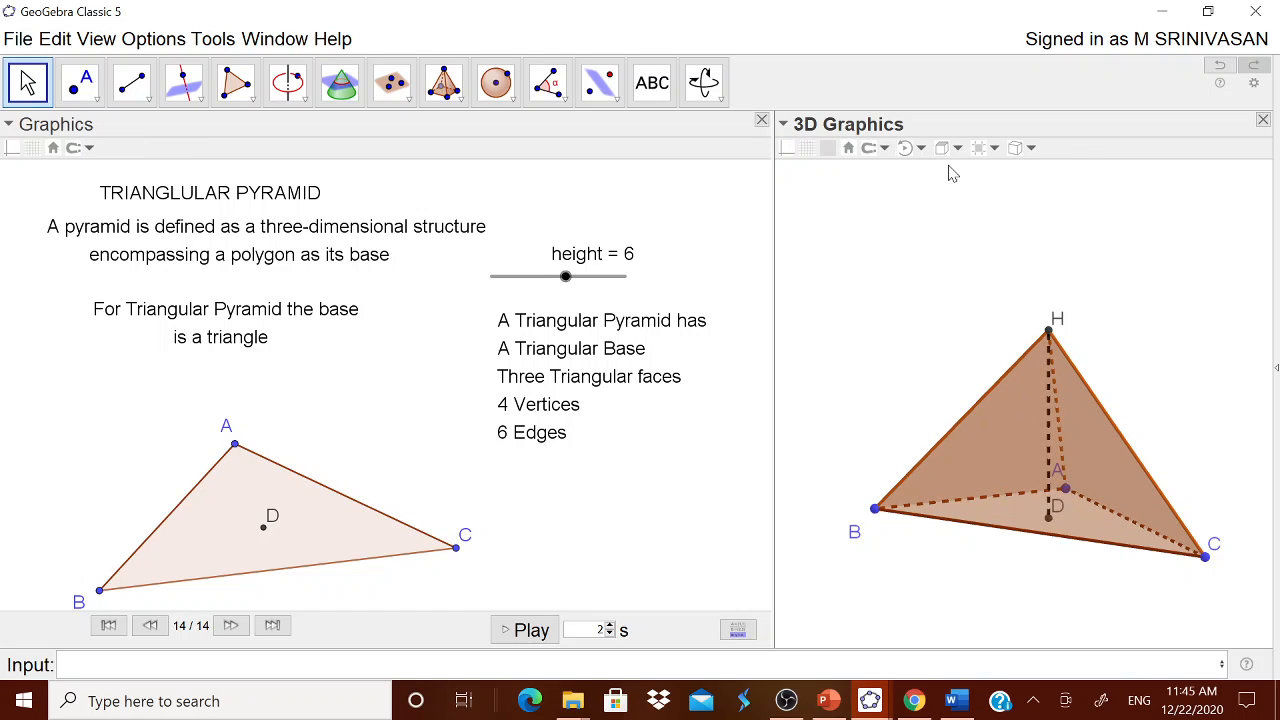
Step: Rotate the 3D view of the pyramid automatically, vary the rotation's speed and direction, and stop it
left_click(922, 150)
left_click_drag(948, 170, 902, 172)
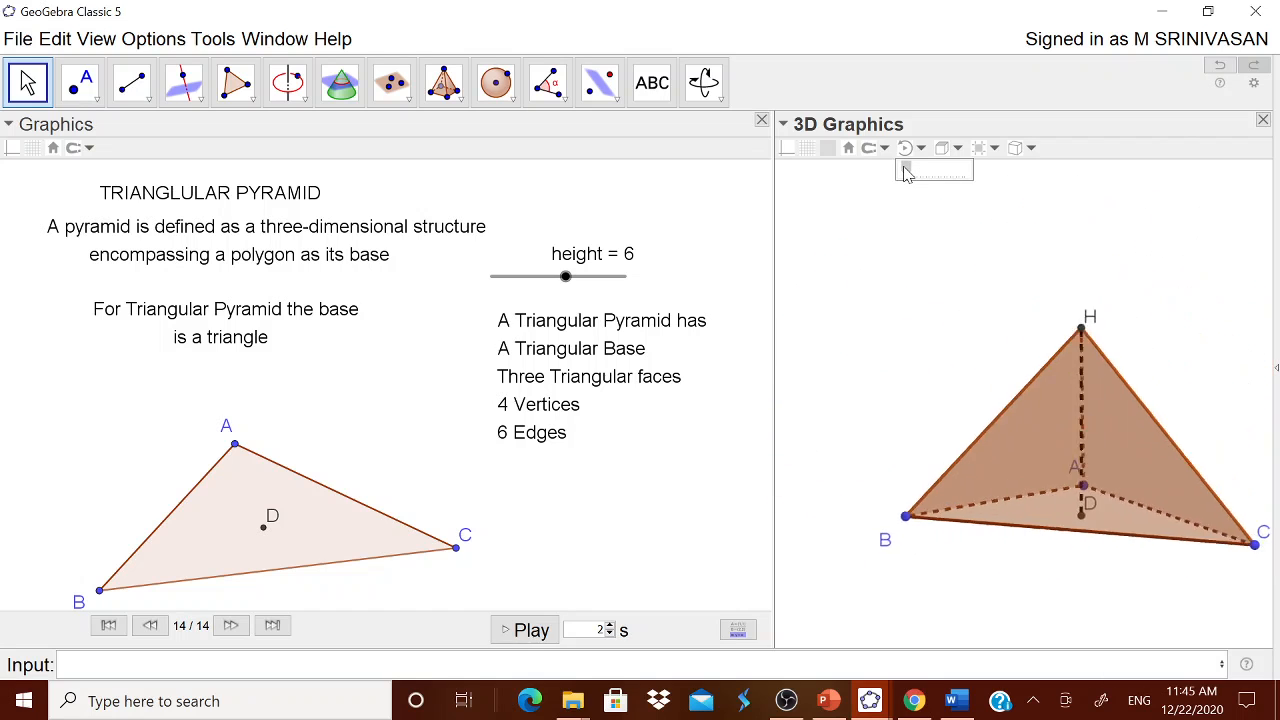
left_click_drag(904, 173, 955, 175)
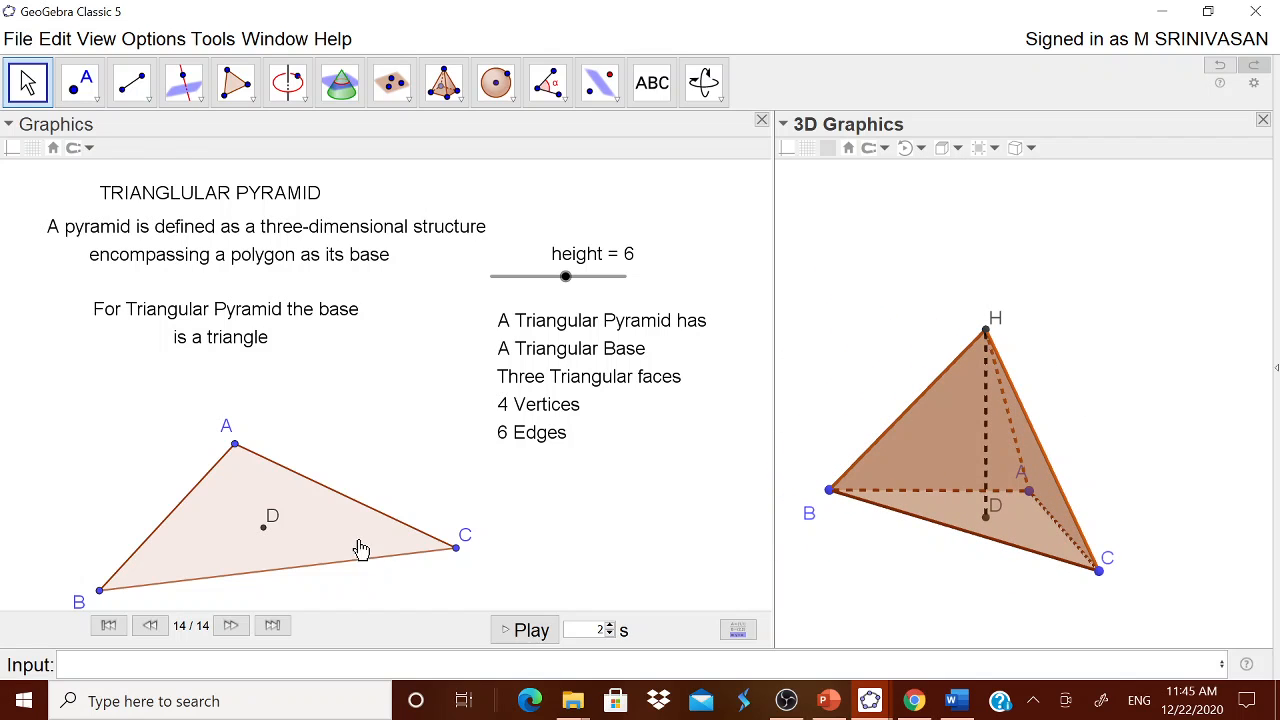
left_click_drag(360, 553, 354, 525)
left_click(470, 548)
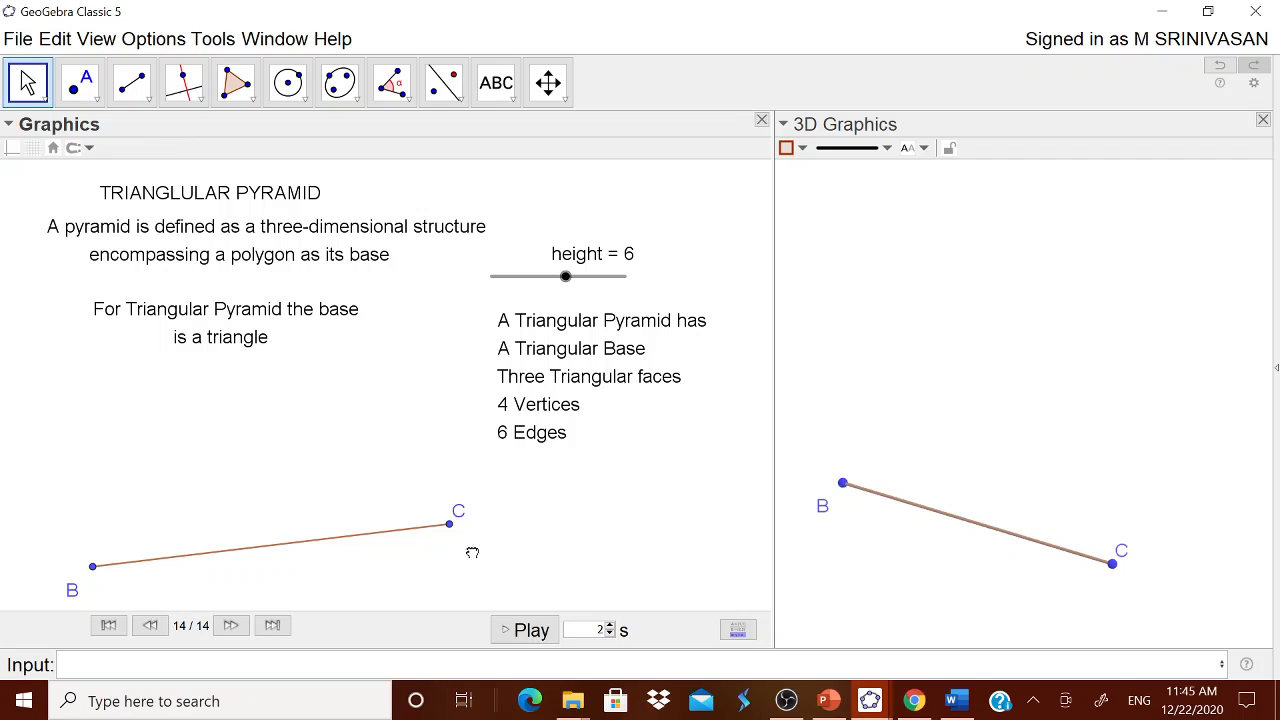
key("ctrl+z")
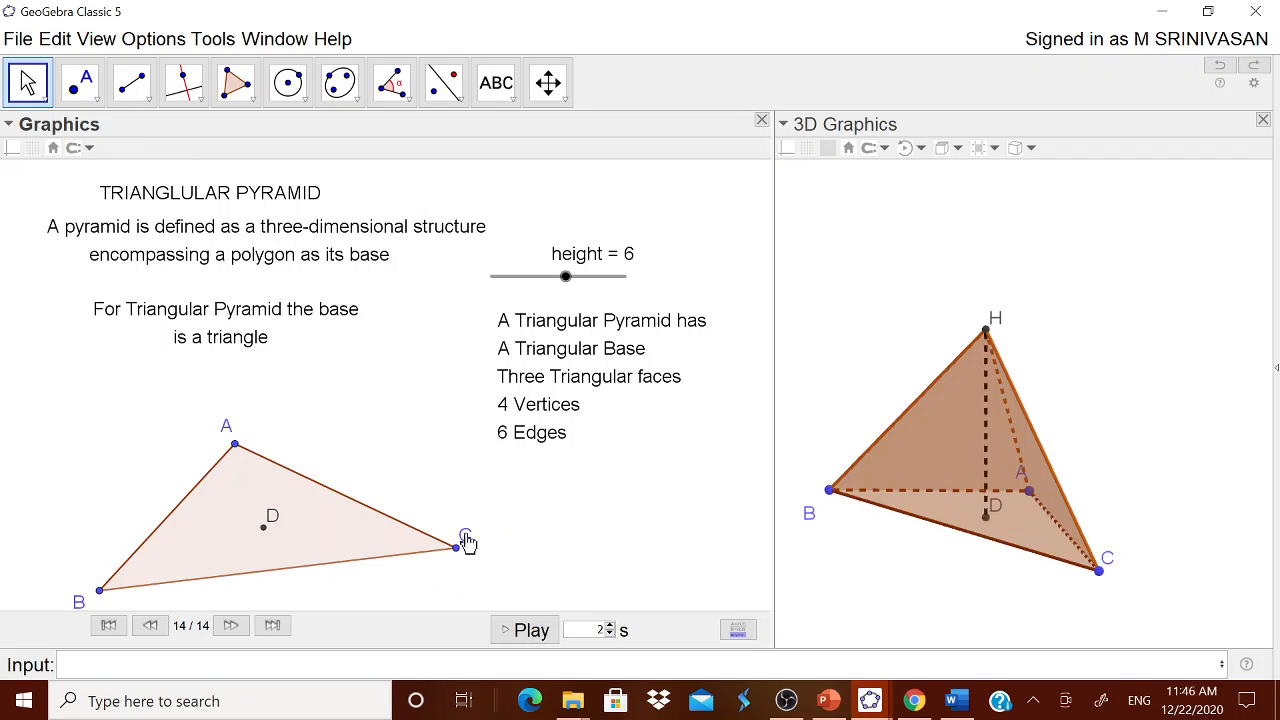
left_click_drag(235, 443, 237, 441)
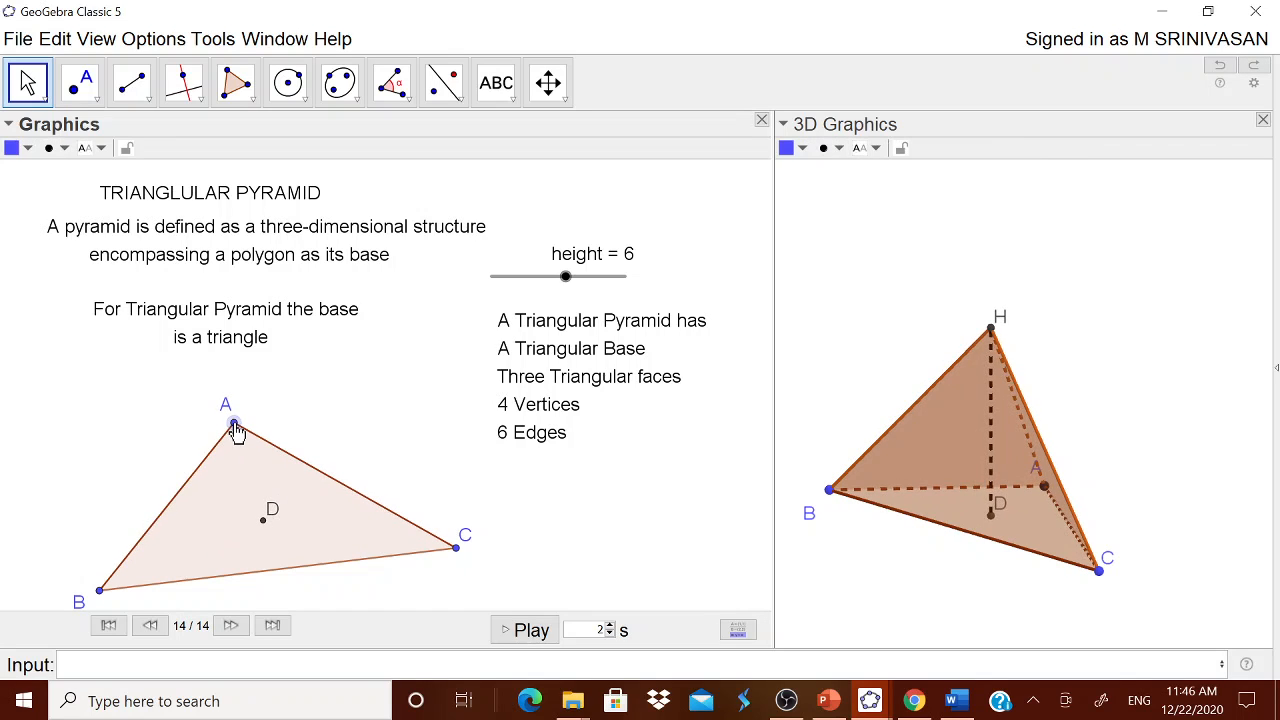
left_click_drag(251, 556, 237, 475)
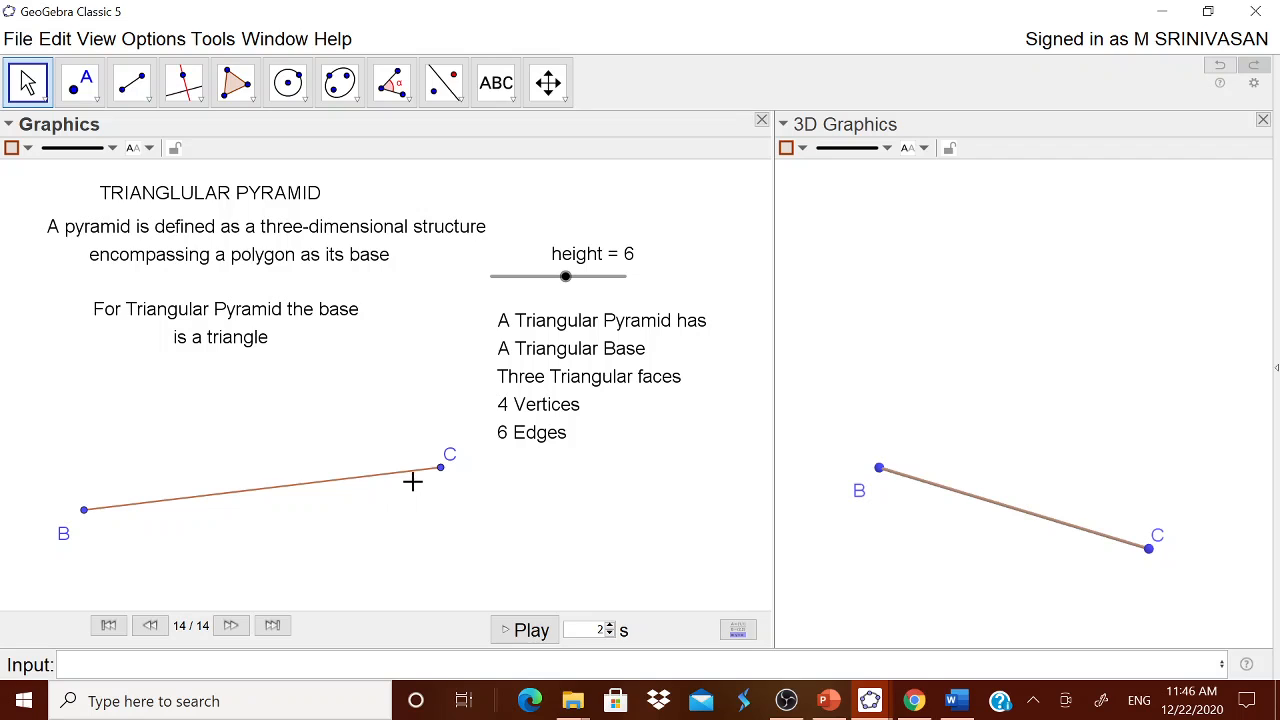
left_click(384, 513)
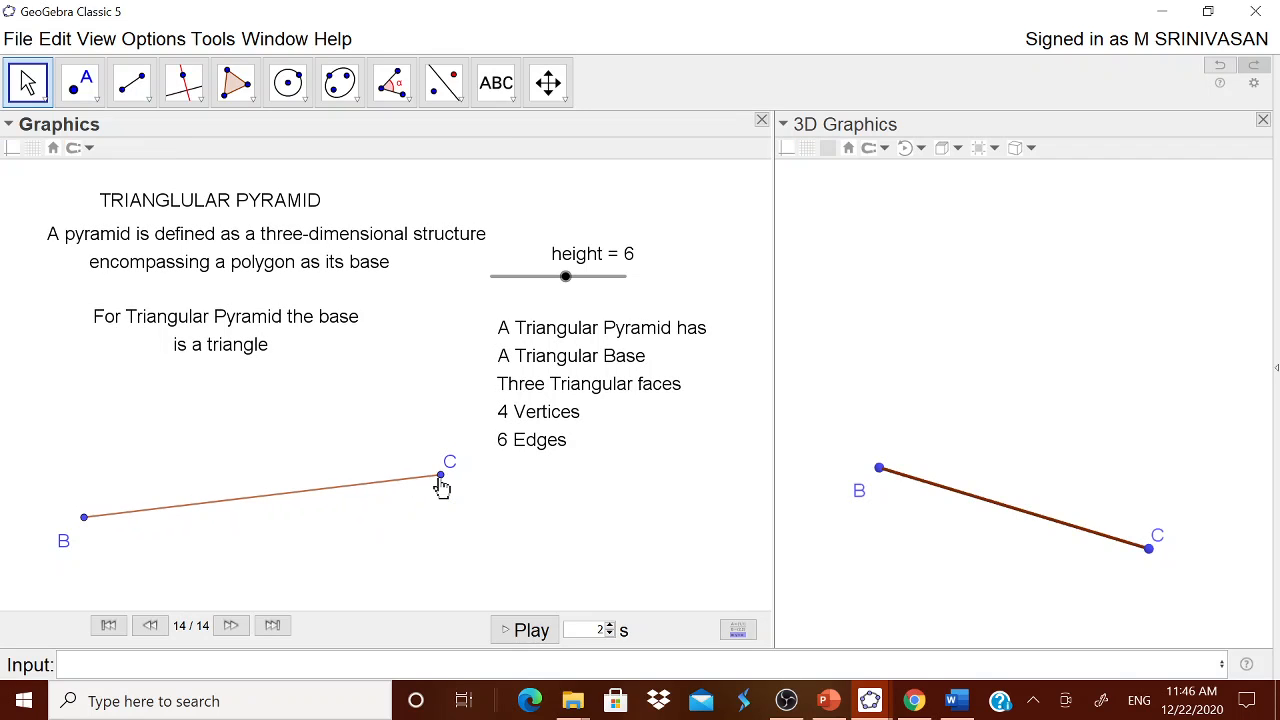
left_click_drag(440, 478, 423, 530)
key("ctrl+z")
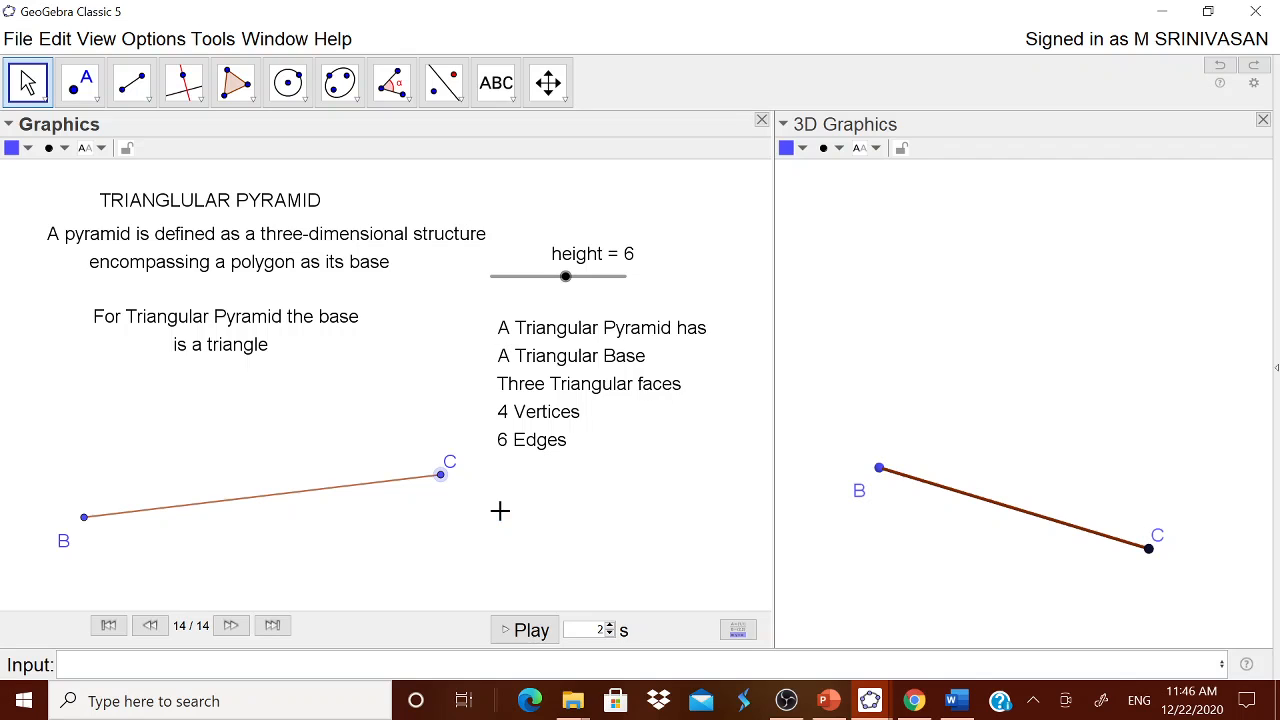
type("z")
left_click(830, 381)
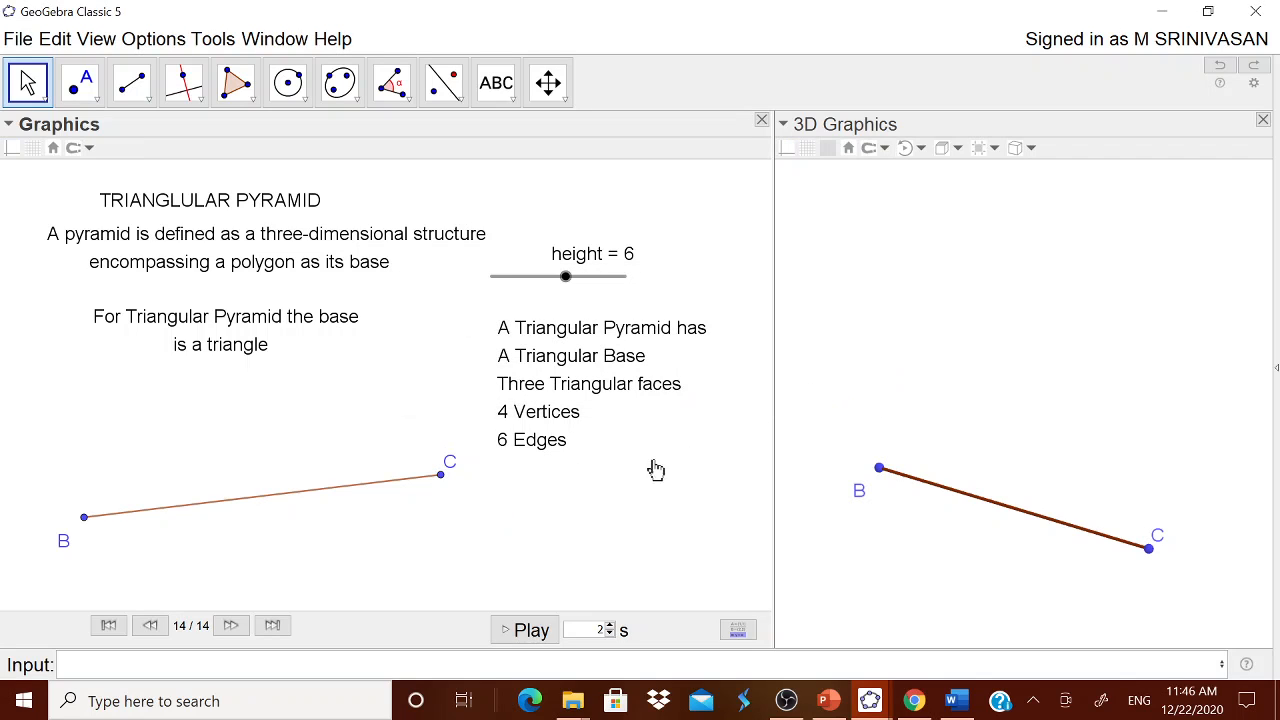
type("z")
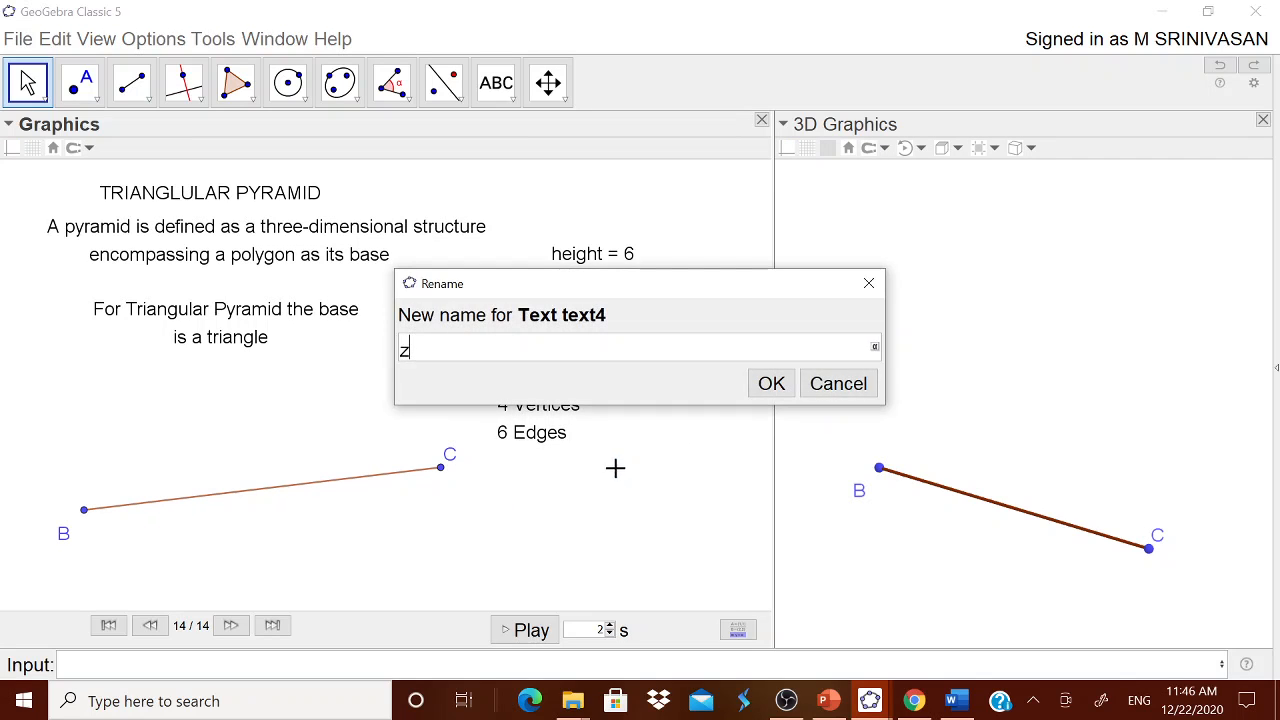
left_click(836, 385)
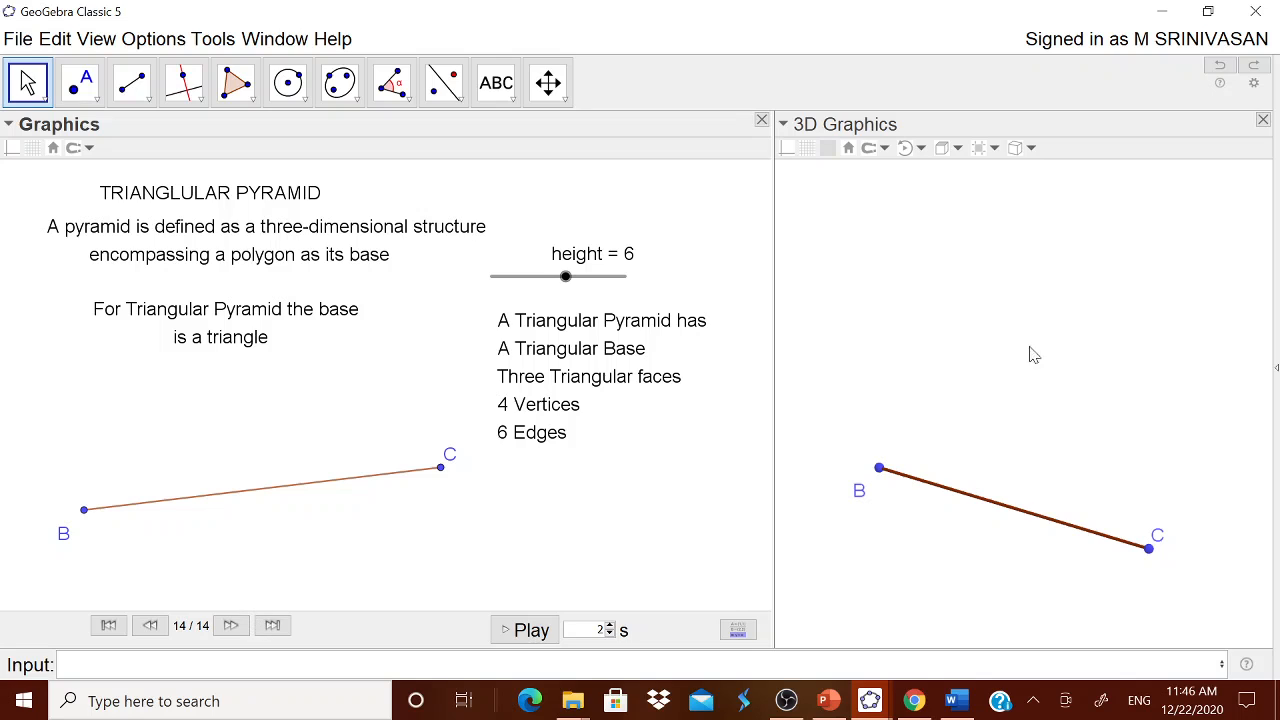
left_click(1220, 66)
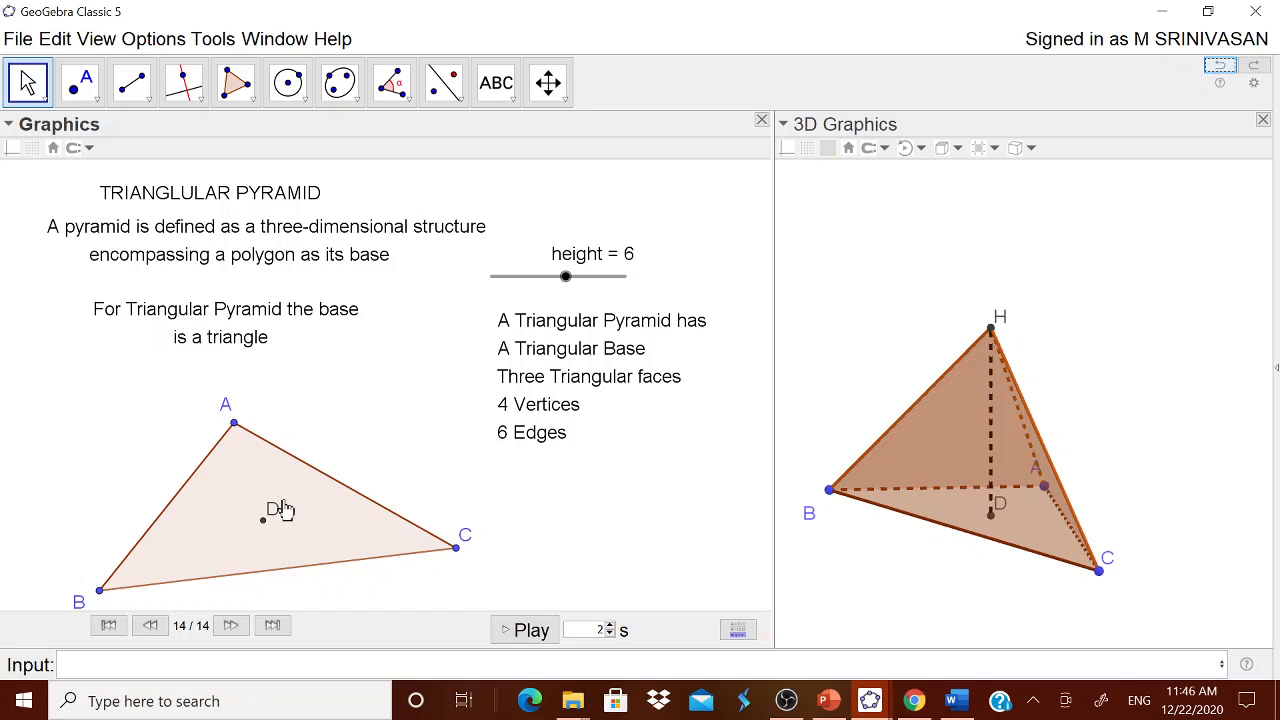
Step: Move vertices A, B and C up to form a smaller base triangle just below the text "is a triangle"
left_click(100, 592)
left_click_drag(100, 593, 135, 500)
left_click_drag(460, 560, 404, 487)
left_click_drag(231, 425, 252, 355)
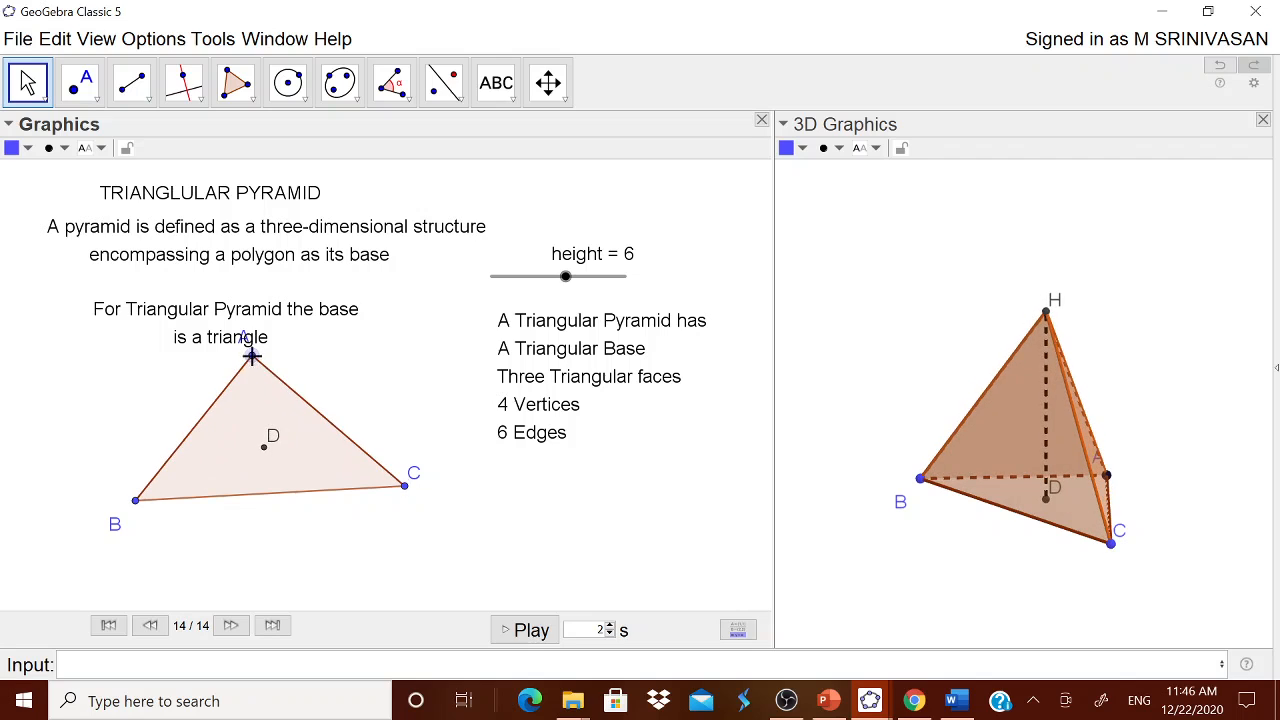
left_click_drag(136, 503, 101, 477)
left_click_drag(410, 500, 397, 502)
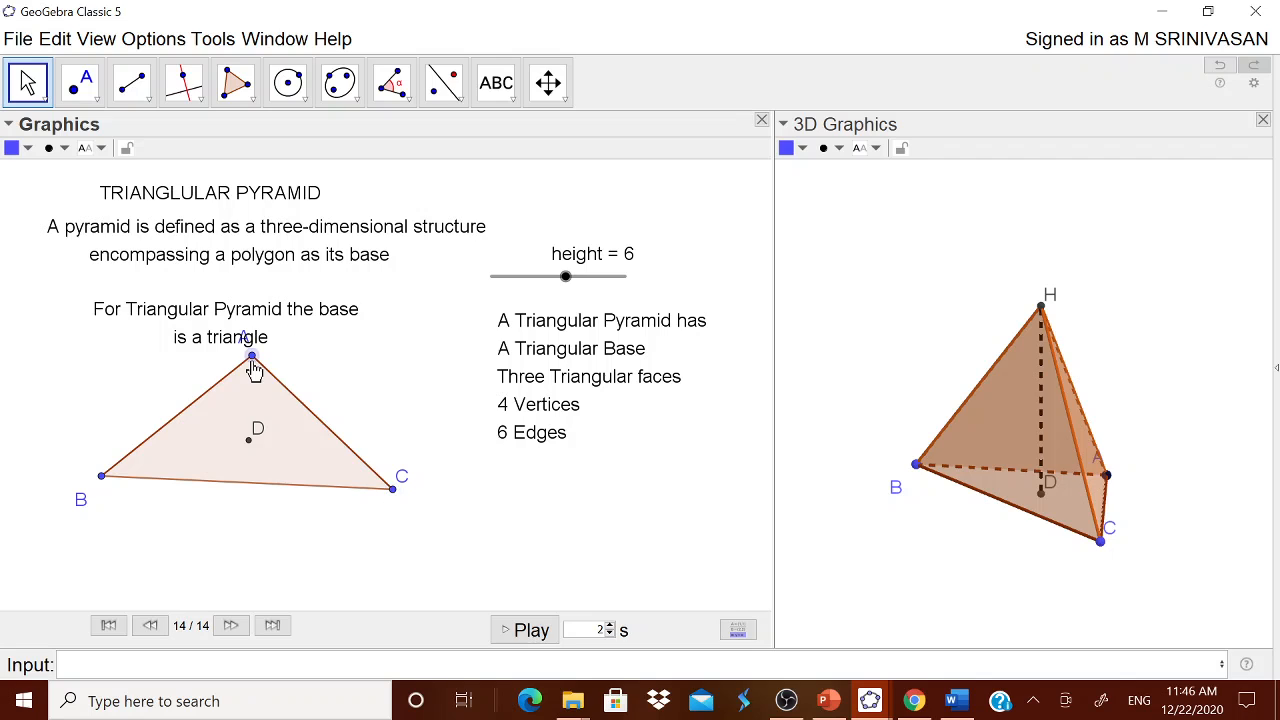
left_click_drag(253, 366, 226, 395)
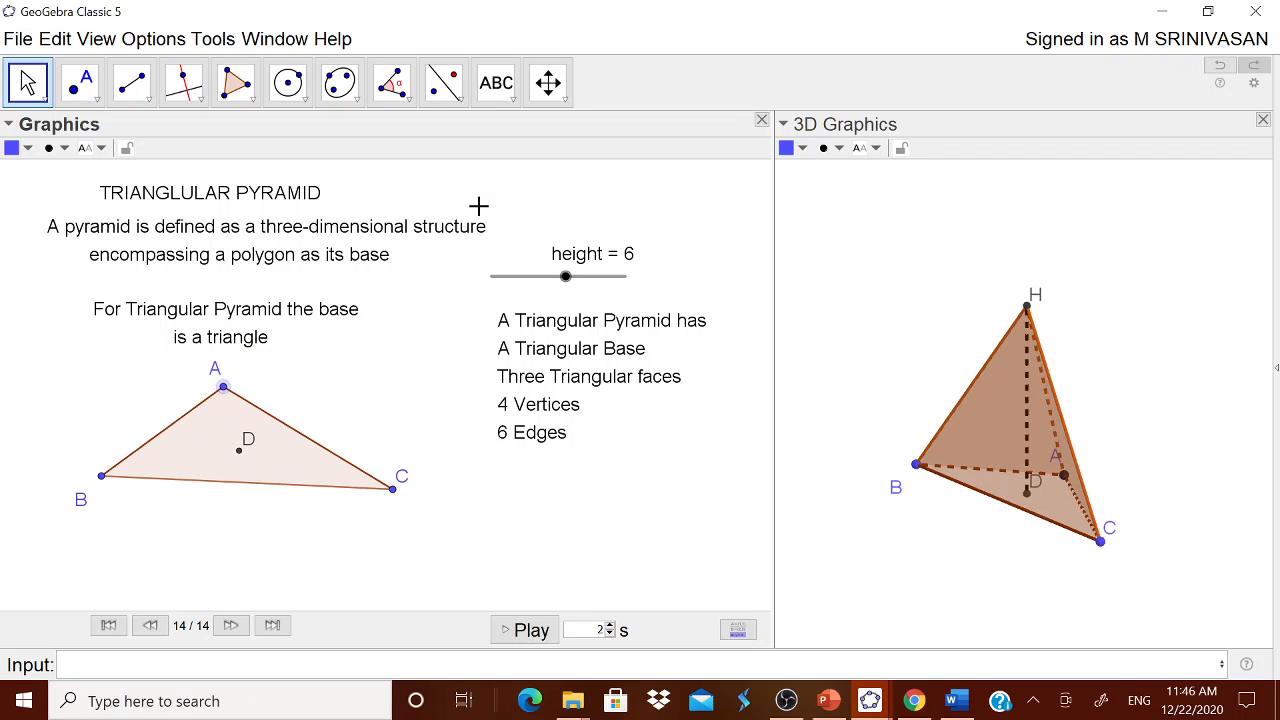